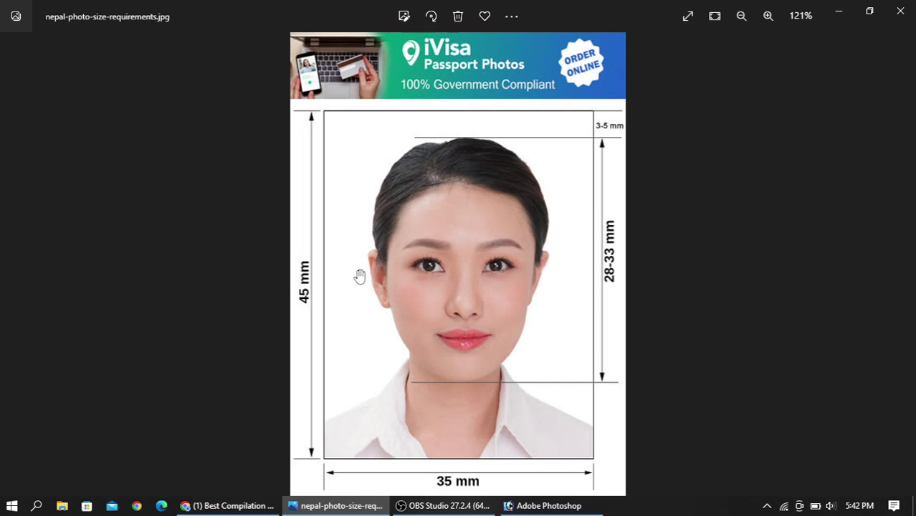
Examine the passport photo requirements diagram for the overall width and height, head height and top margin.
{"action": "scroll", "coordinate": [487, 266], "scroll_direction": "up", "scroll_amount": 4}
{"action": "scroll", "coordinate": [559, 270], "scroll_direction": "up", "scroll_amount": 1}
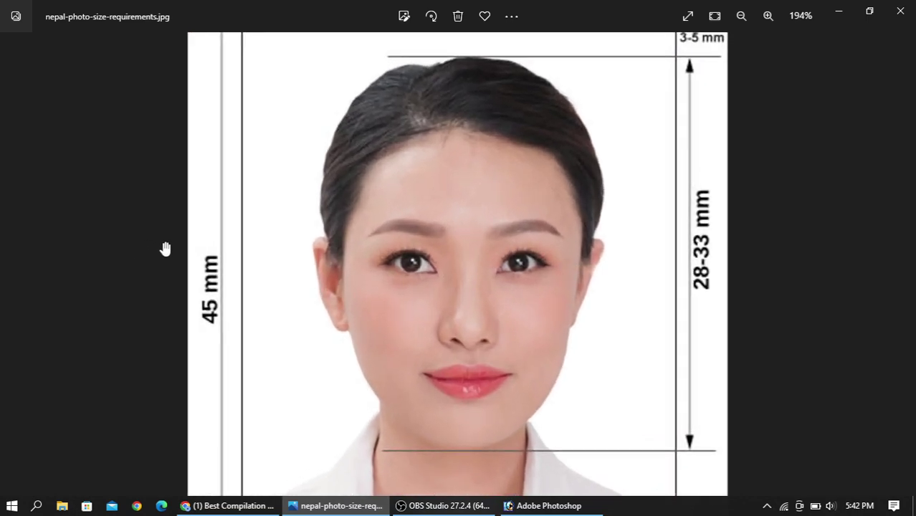
{"action": "scroll", "coordinate": [562, 179], "scroll_direction": "down", "scroll_amount": 3}
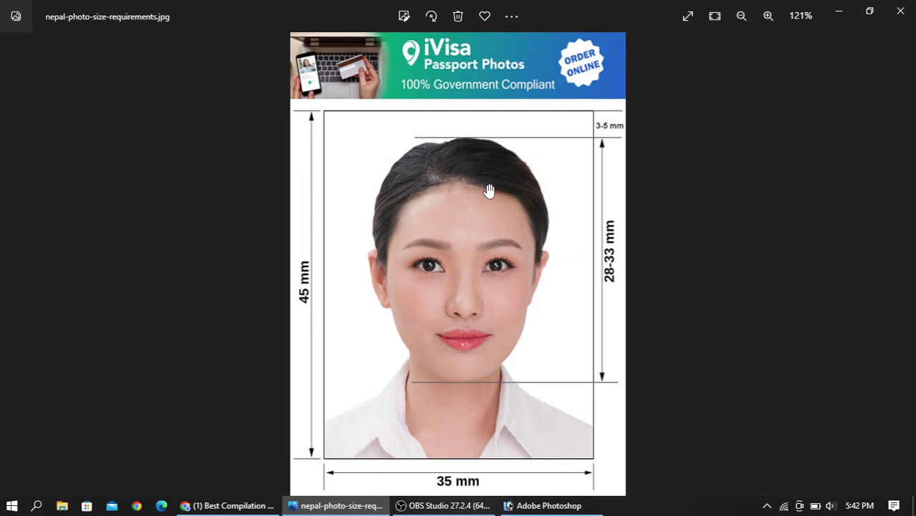
{"action": "scroll", "coordinate": [608, 283], "scroll_direction": "up", "scroll_amount": 2}
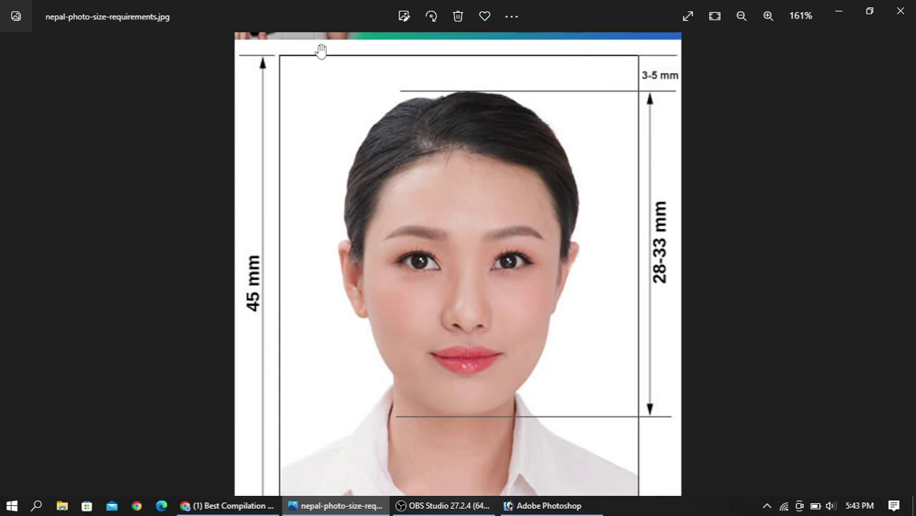
{"action": "scroll", "coordinate": [485, 91], "scroll_direction": "up", "scroll_amount": 1}
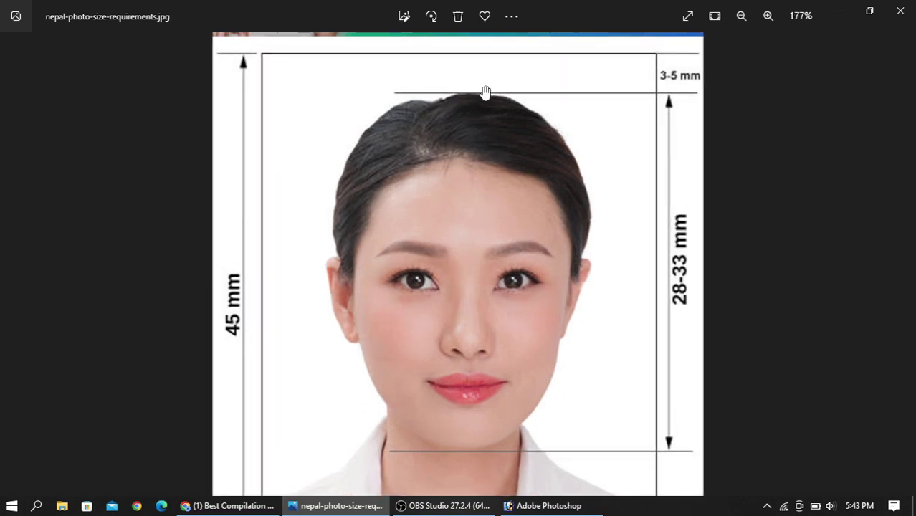
{"action": "scroll", "coordinate": [487, 174], "scroll_direction": "down", "scroll_amount": 3}
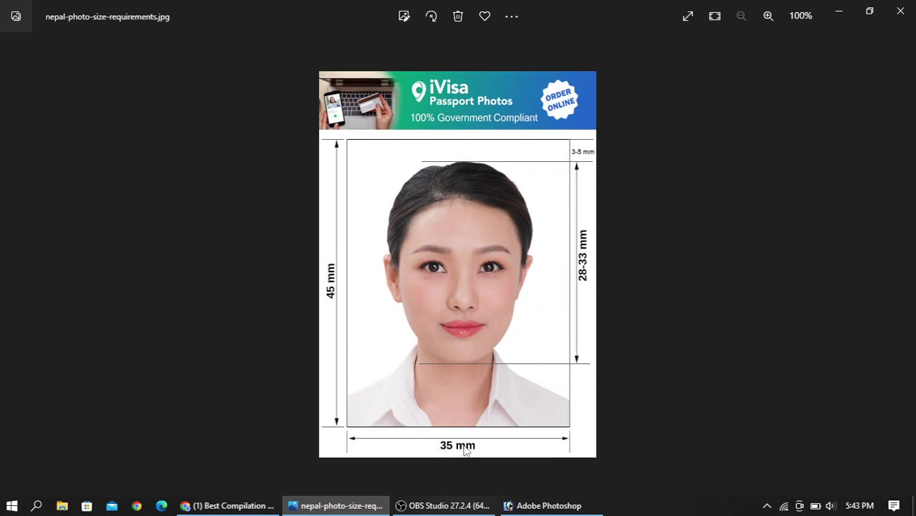
{"action": "scroll", "coordinate": [354, 298], "scroll_direction": "up", "scroll_amount": 4}
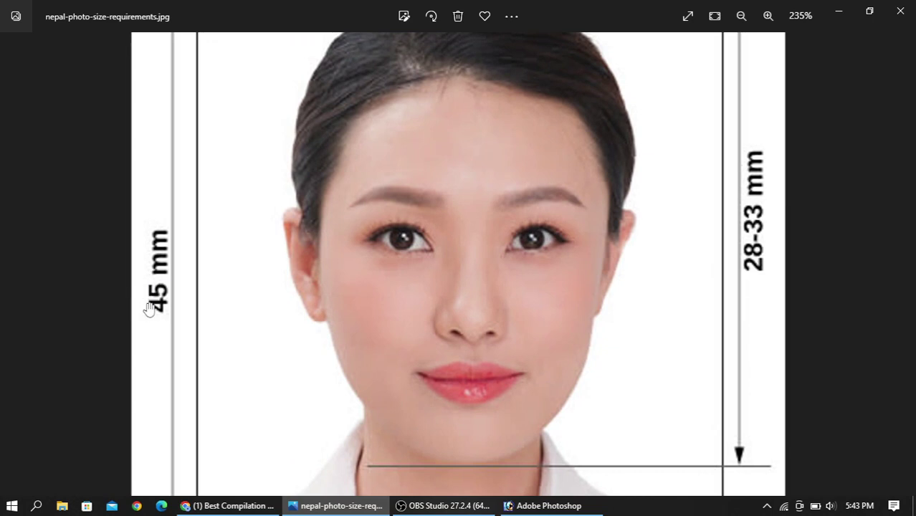
{"action": "scroll", "coordinate": [156, 267], "scroll_direction": "down", "scroll_amount": 3}
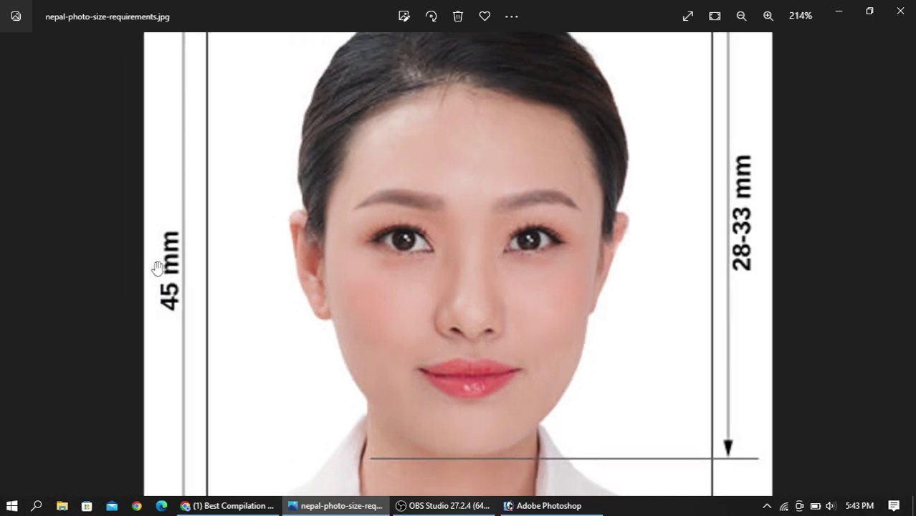
{"action": "scroll", "coordinate": [251, 268], "scroll_direction": "down", "scroll_amount": 1}
{"action": "scroll", "coordinate": [251, 268], "scroll_direction": "down", "scroll_amount": 2}
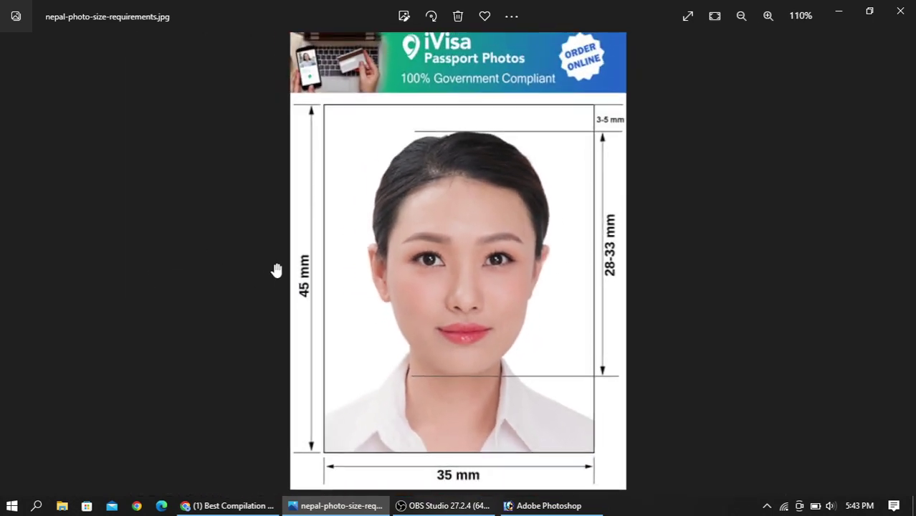
{"action": "scroll", "coordinate": [367, 269], "scroll_direction": "up", "scroll_amount": 2}
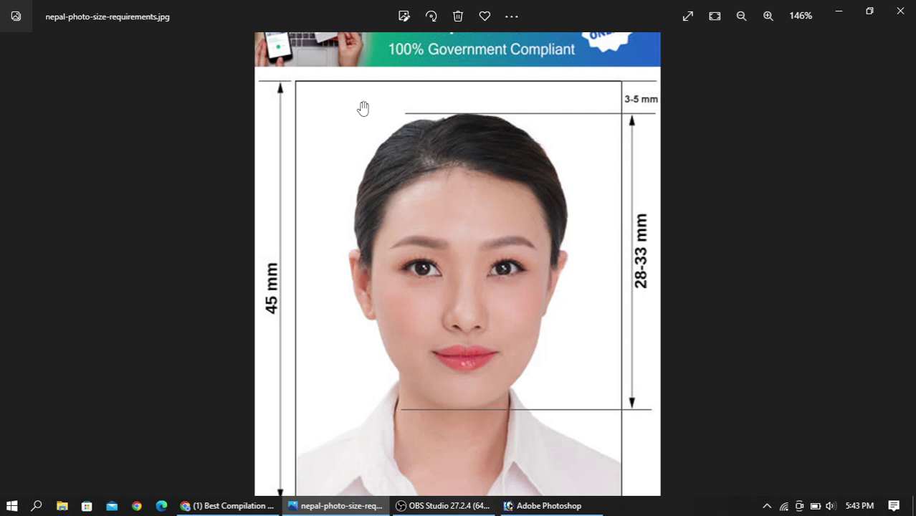
{"action": "scroll", "coordinate": [406, 200], "scroll_direction": "down", "scroll_amount": 1}
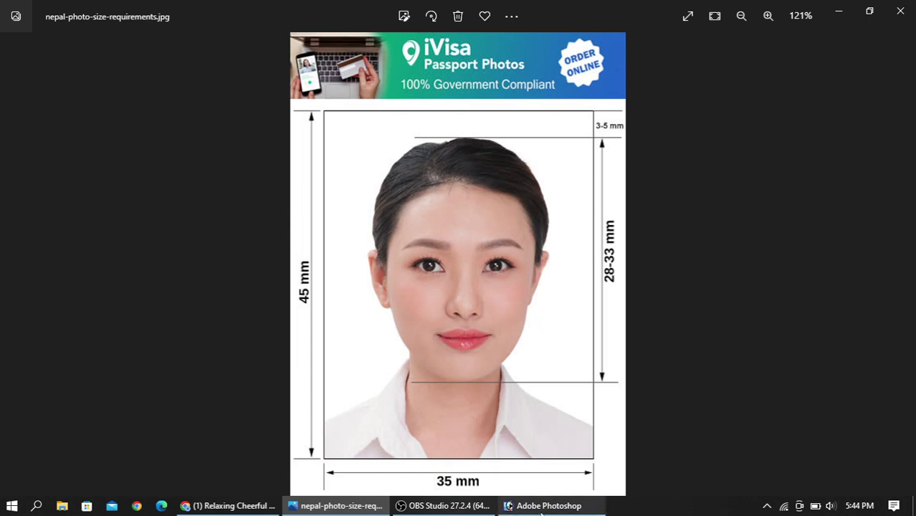
Switch to Adobe Photoshop and magnify the screen to 200%.
{"action": "left_click", "coordinate": [545, 508]}
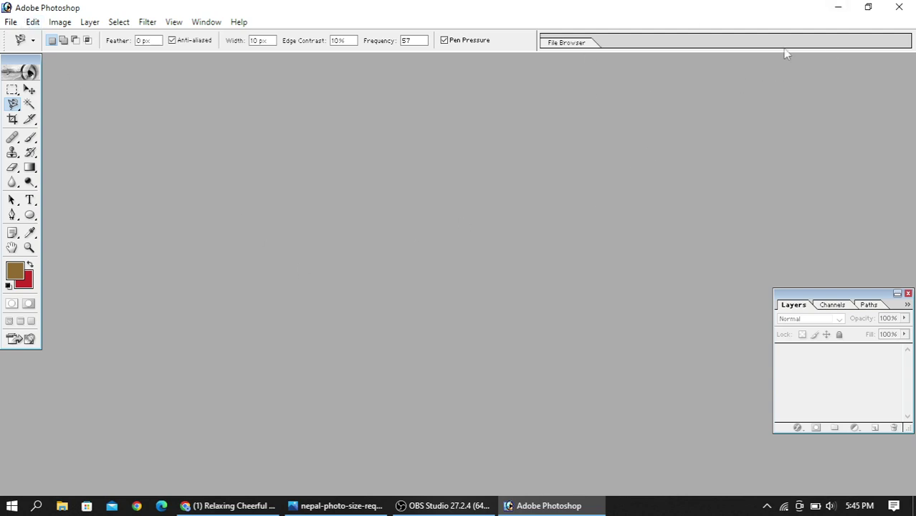
{"action": "key", "text": "super+plus"}
{"action": "left_click", "coordinate": [721, 38]}
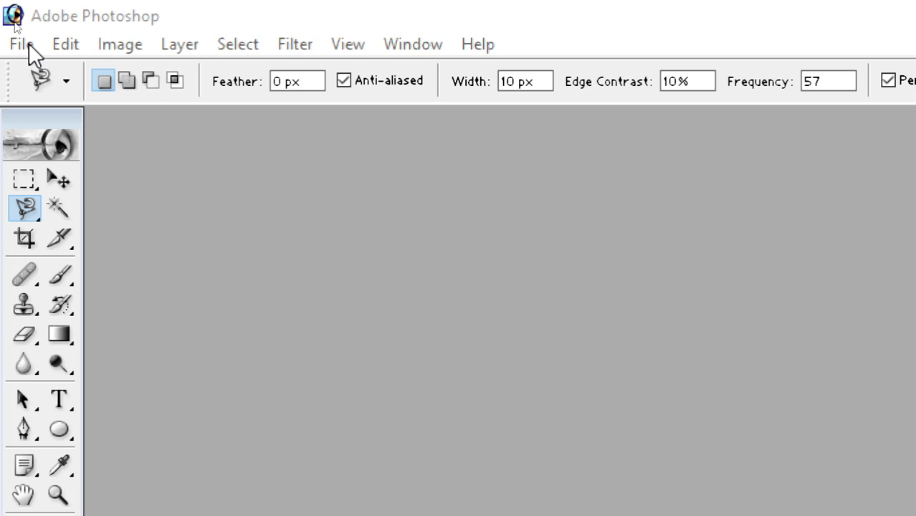
Open the photo IMG_3582 from the Pictures folder.
{"action": "left_click", "coordinate": [17, 47]}
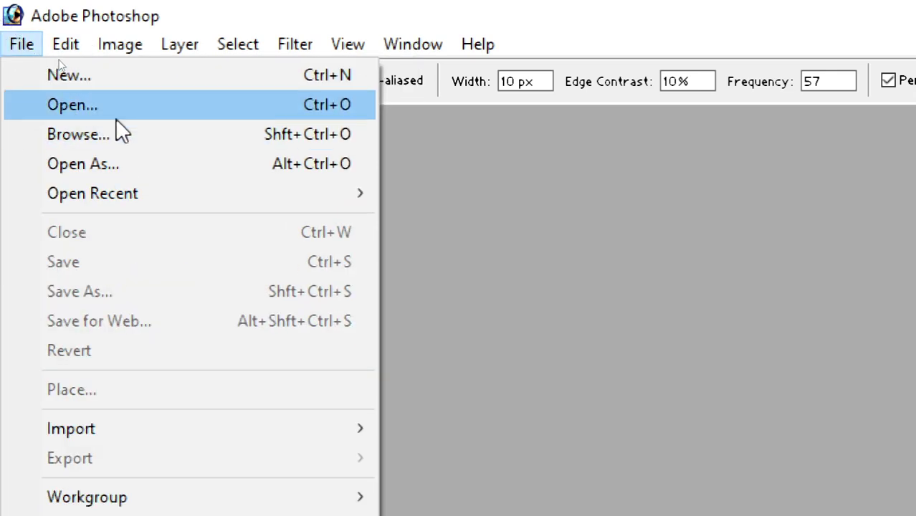
{"action": "left_click", "coordinate": [330, 107]}
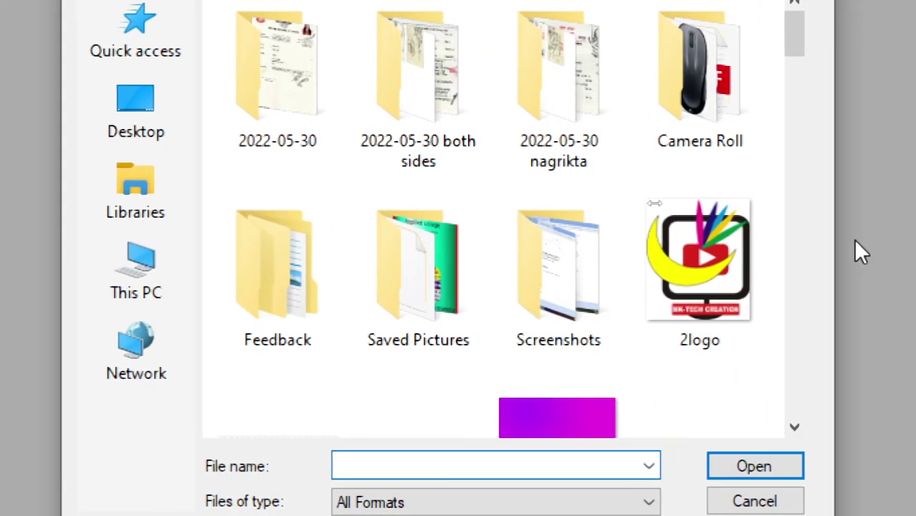
{"action": "scroll", "coordinate": [459, 203], "scroll_direction": "down", "scroll_amount": 5}
{"action": "scroll", "coordinate": [502, 215], "scroll_direction": "down", "scroll_amount": 15}
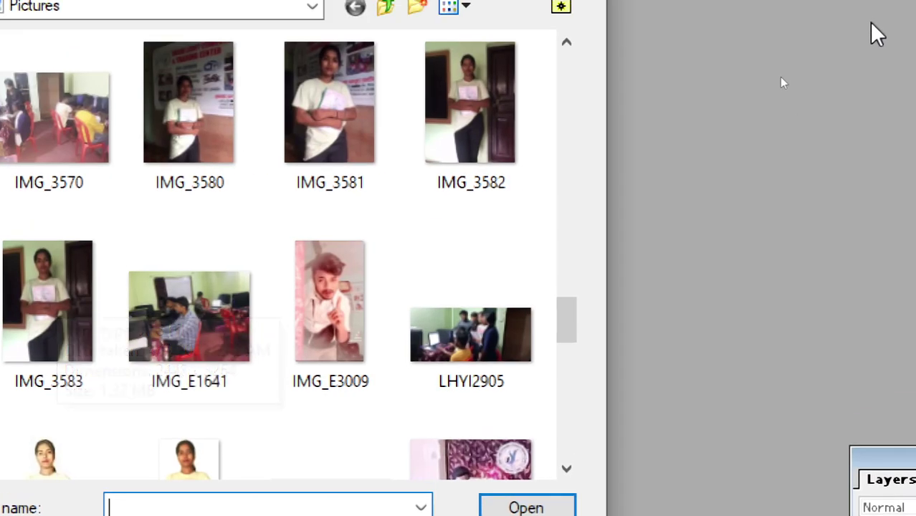
{"action": "left_click", "coordinate": [765, 10]}
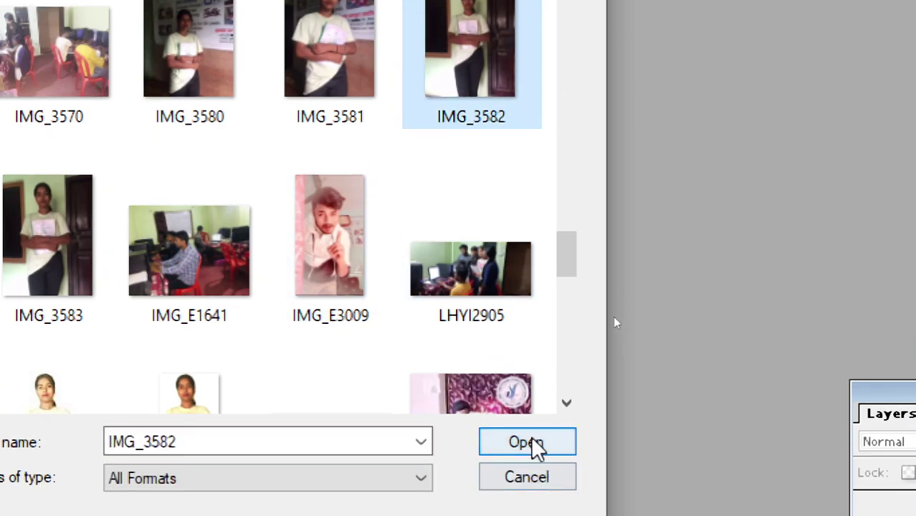
{"action": "left_click", "coordinate": [531, 509]}
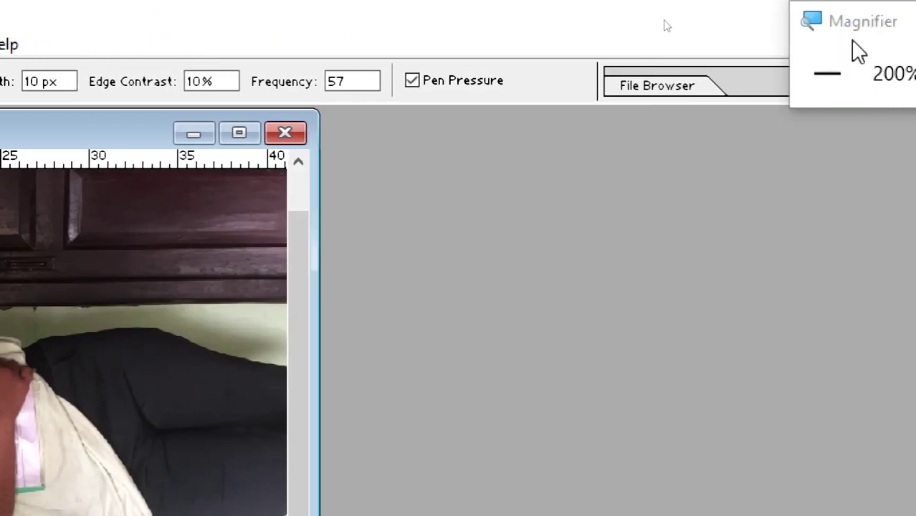
Return the screen magnification to 100% and move the photo's window clear of the toolbox.
{"action": "left_click", "coordinate": [828, 74]}
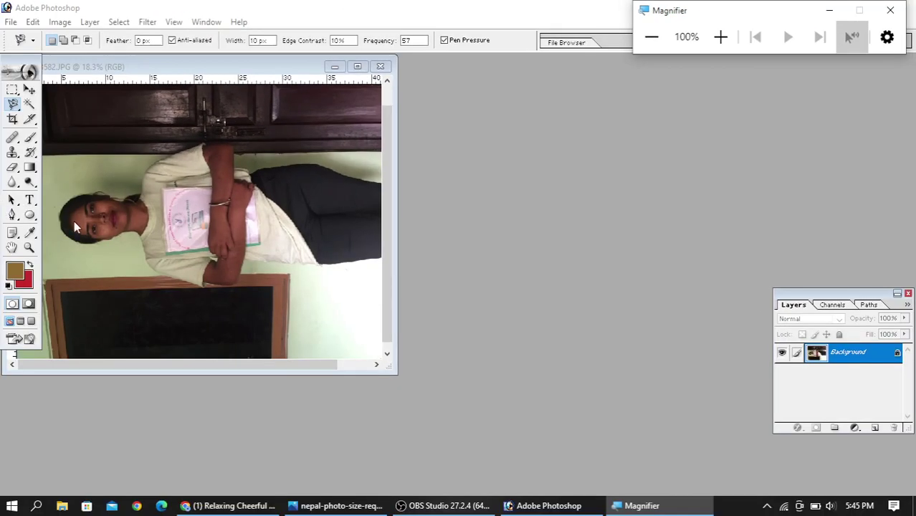
{"action": "left_click_drag", "start_coordinate": [150, 67], "coordinate": [319, 90]}
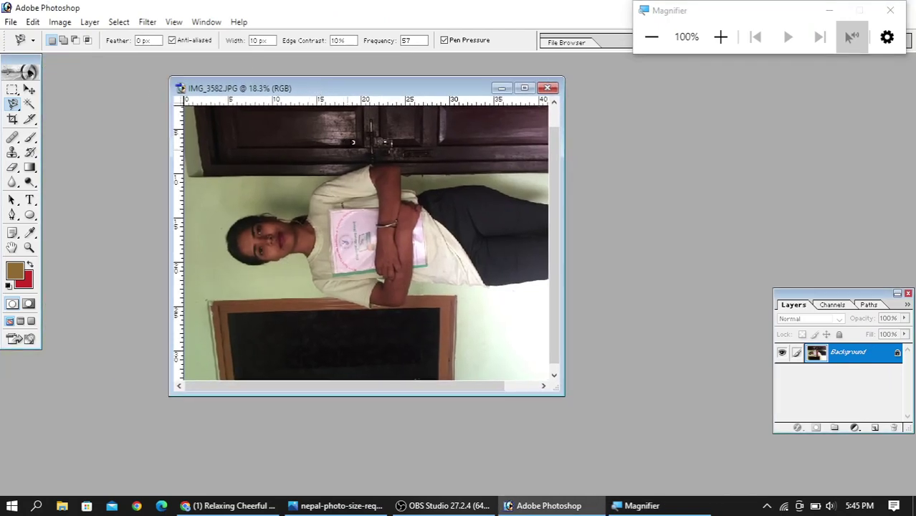
Try rotating the sideways photo's canvas by 180°.
{"action": "left_click", "coordinate": [61, 24]}
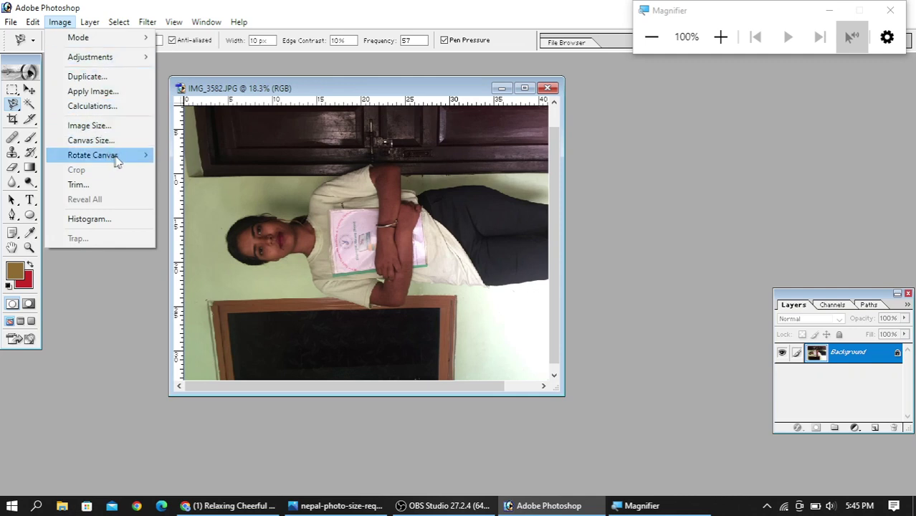
{"action": "mouse_move", "coordinate": [120, 159]}
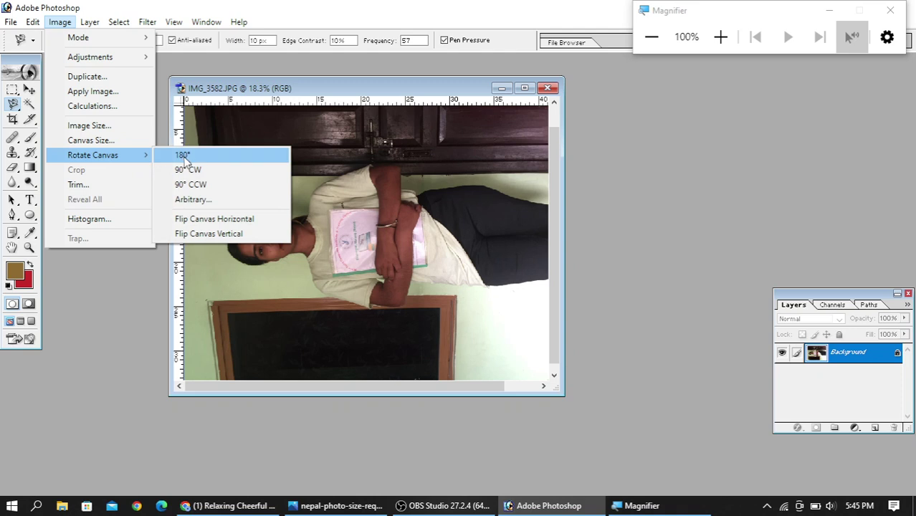
{"action": "left_click", "coordinate": [188, 156]}
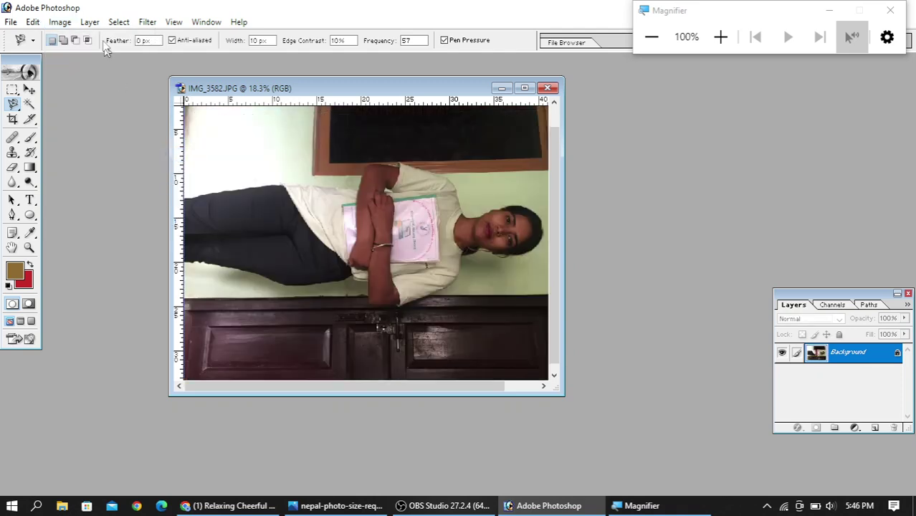
Try rotating the canvas 90° clockwise, and reverse it with a 90° counterclockwise rotation.
{"action": "left_click", "coordinate": [65, 23]}
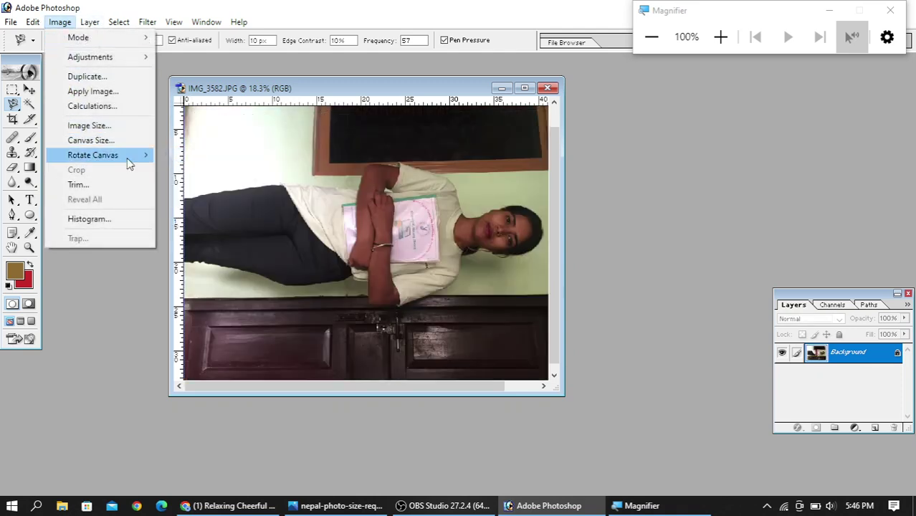
{"action": "mouse_move", "coordinate": [127, 158]}
{"action": "left_click", "coordinate": [202, 184]}
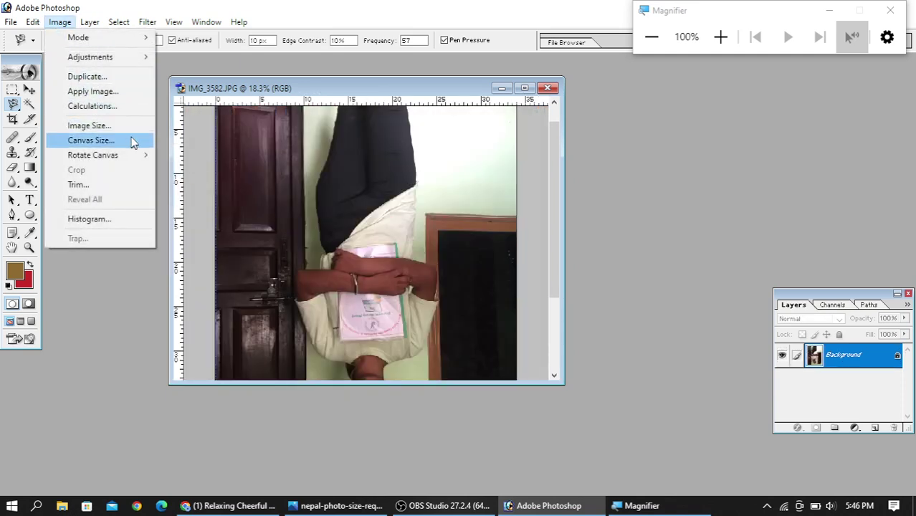
{"action": "mouse_move", "coordinate": [138, 159]}
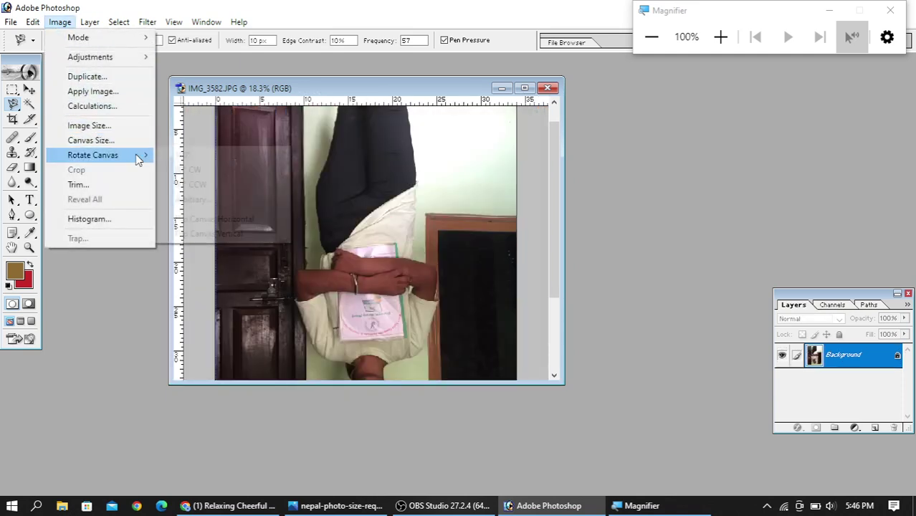
{"action": "left_click", "coordinate": [198, 184]}
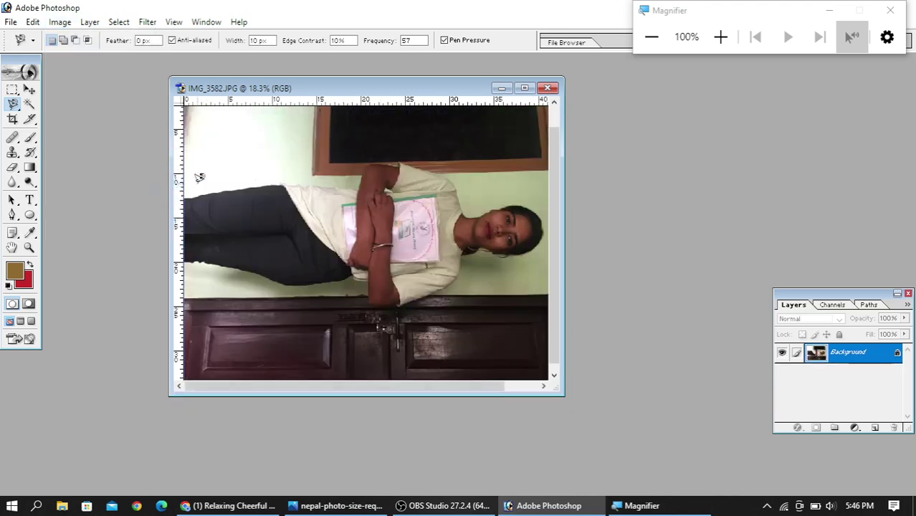
Rotate the canvas by 180° three times in a row to compare the photo's orientations.
{"action": "left_click", "coordinate": [60, 22]}
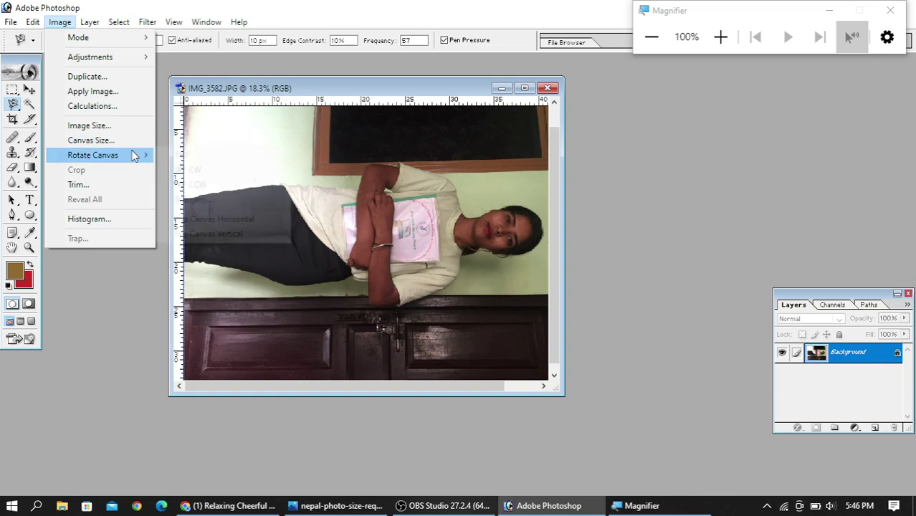
{"action": "mouse_move", "coordinate": [135, 154]}
{"action": "left_click", "coordinate": [191, 154]}
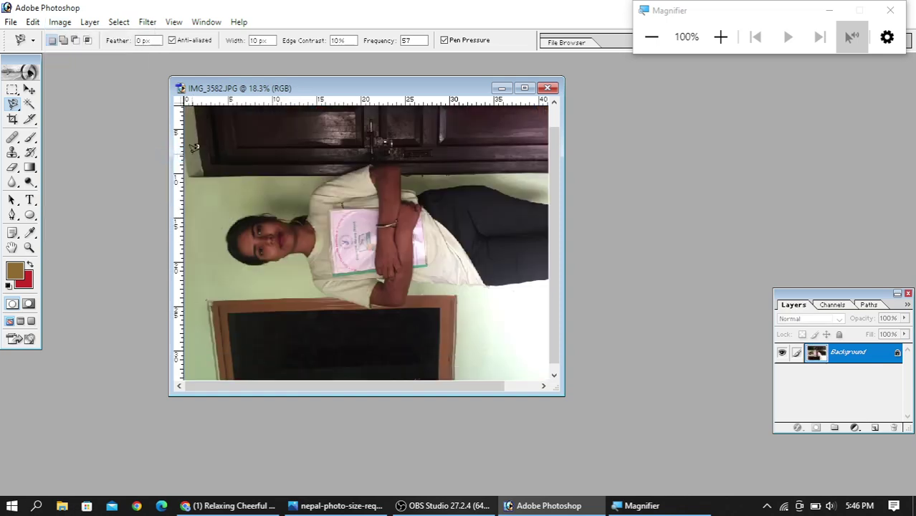
{"action": "left_click", "coordinate": [60, 22]}
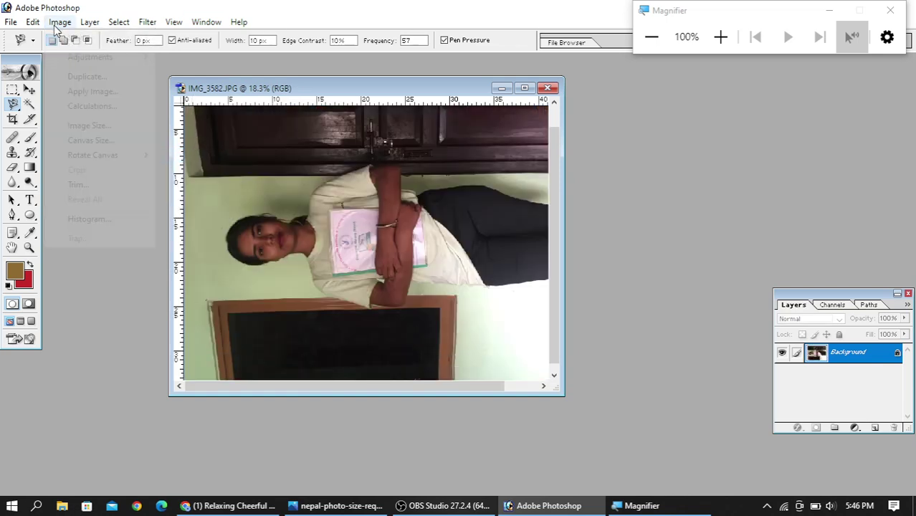
{"action": "mouse_move", "coordinate": [126, 153]}
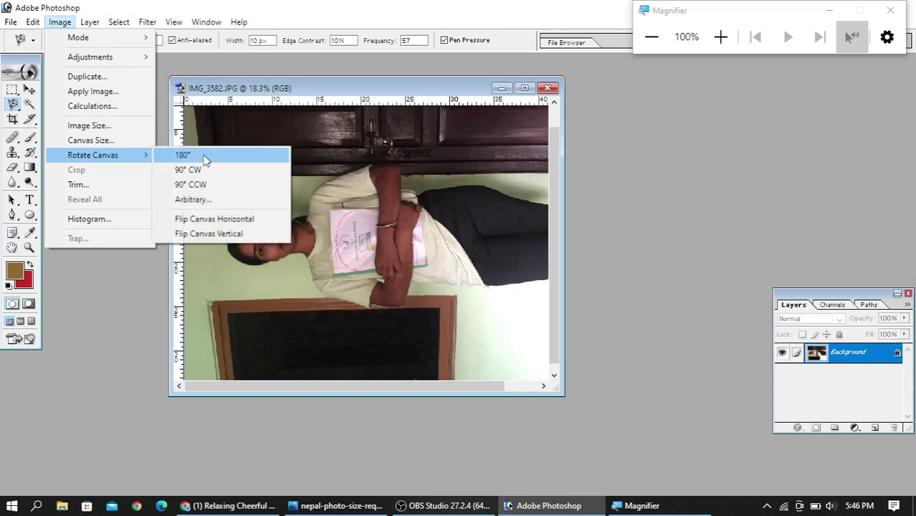
{"action": "left_click", "coordinate": [200, 154]}
{"action": "left_click", "coordinate": [60, 21]}
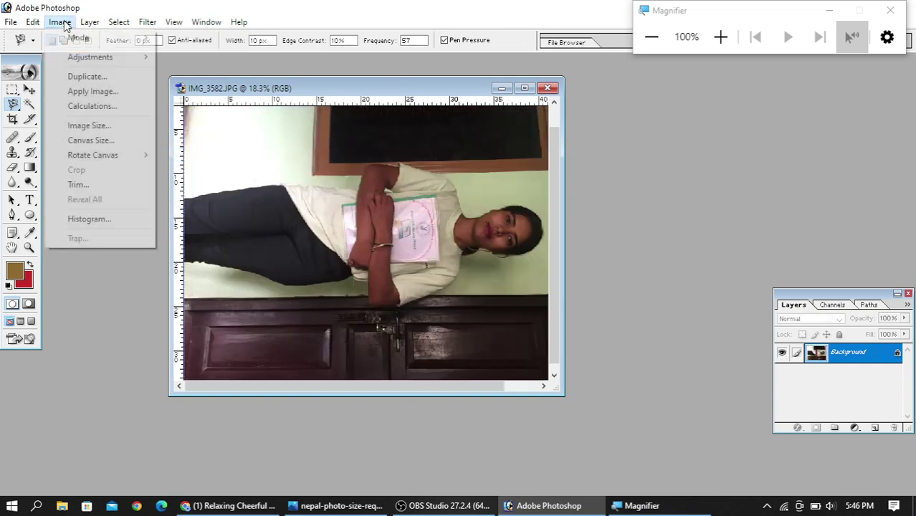
{"action": "mouse_move", "coordinate": [123, 159]}
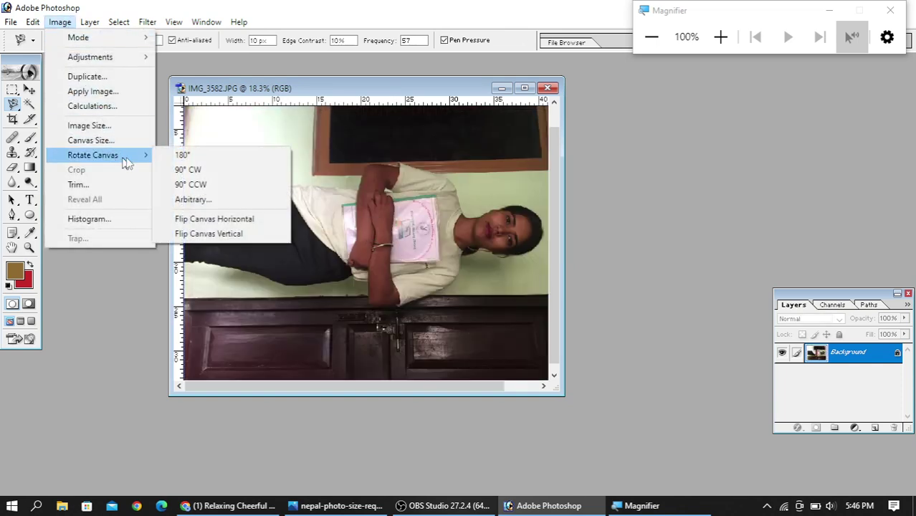
{"action": "left_click", "coordinate": [176, 156]}
Rotate the canvas 90° clockwise so the person stands upright, and reposition the photo's window slightly.
{"action": "left_click", "coordinate": [63, 23]}
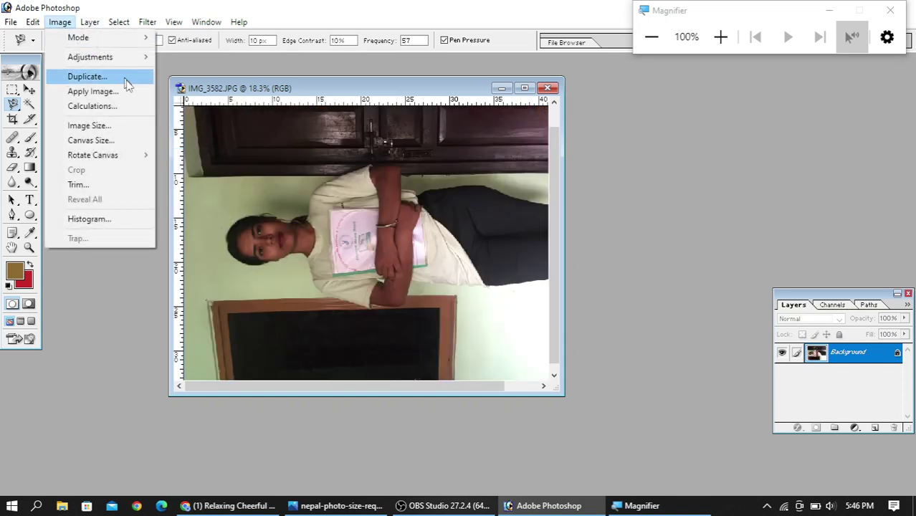
{"action": "mouse_move", "coordinate": [122, 154]}
{"action": "left_click", "coordinate": [197, 175]}
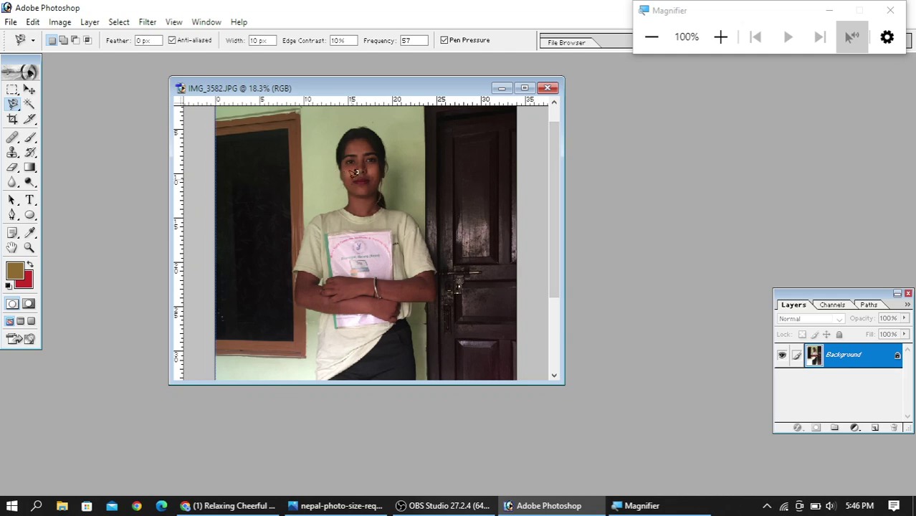
{"action": "left_click_drag", "start_coordinate": [430, 87], "coordinate": [450, 93]}
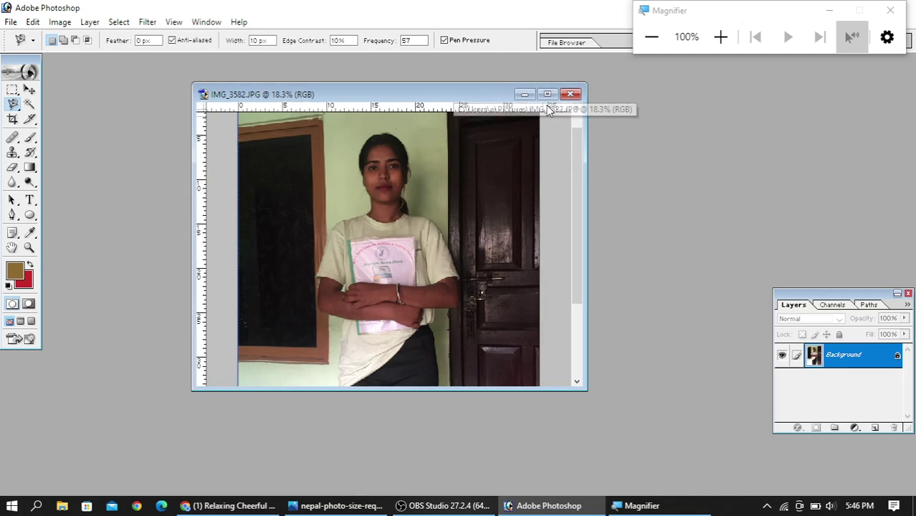
Maximize the photo's window and examine the person's face close up.
{"action": "left_click", "coordinate": [544, 93]}
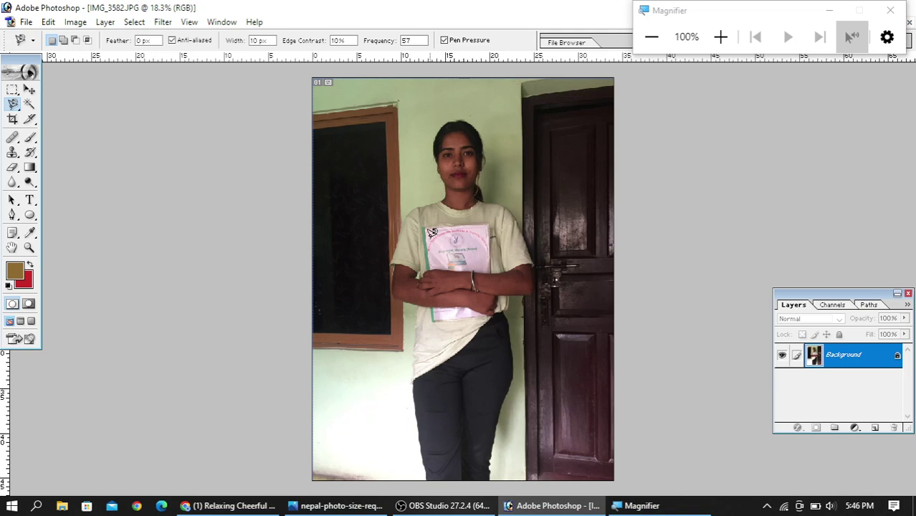
{"action": "scroll", "coordinate": [457, 166], "scroll_direction": "down", "scroll_amount": 3}
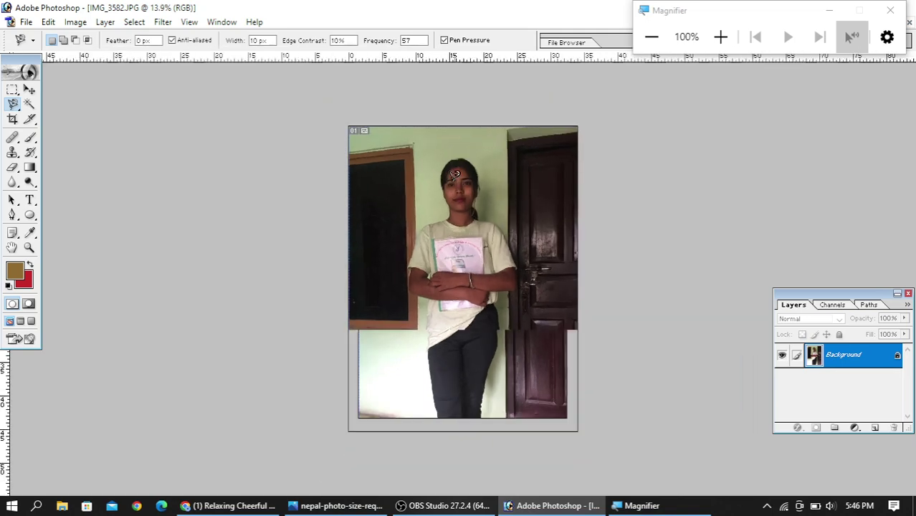
{"action": "scroll", "coordinate": [455, 178], "scroll_direction": "up", "scroll_amount": 4}
{"action": "scroll", "coordinate": [454, 179], "scroll_direction": "up", "scroll_amount": 1}
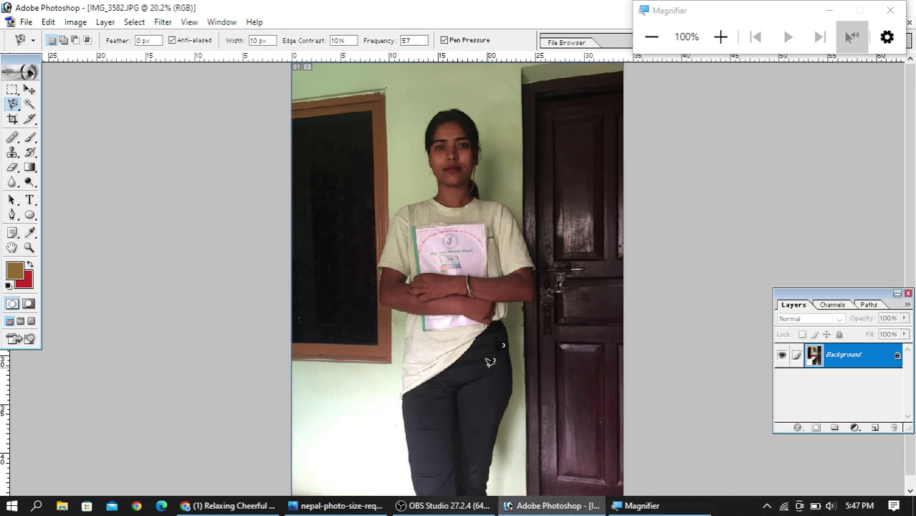
{"action": "key", "text": "ctrl+plus"}
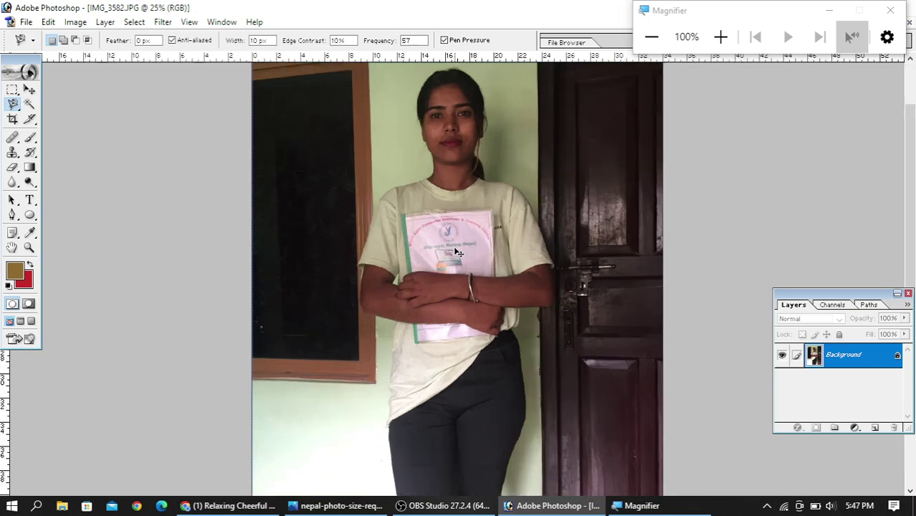
{"action": "key", "text": "ctrl+plus"}
{"action": "scroll", "coordinate": [506, 212], "scroll_direction": "up", "scroll_amount": 3}
{"action": "scroll", "coordinate": [507, 212], "scroll_direction": "up", "scroll_amount": 2}
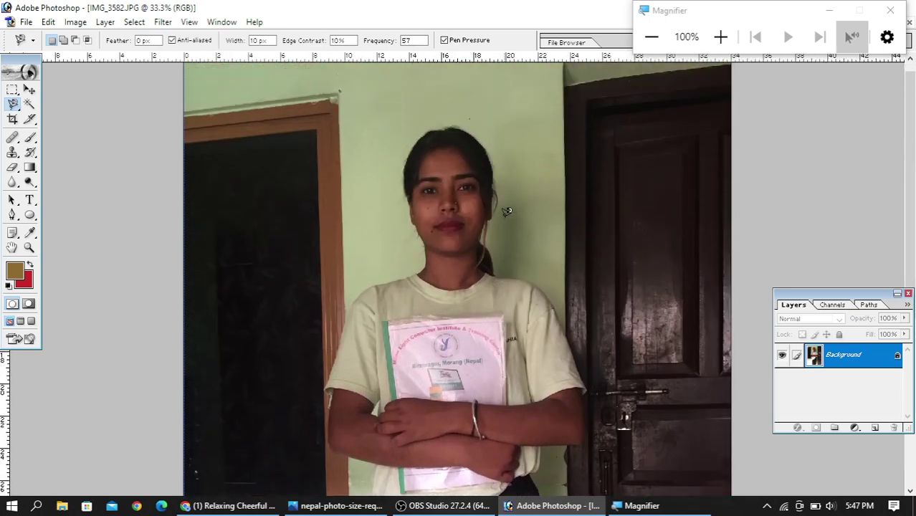
{"action": "key", "text": "ctrl+plus"}
{"action": "key", "text": "ctrl+plus"}
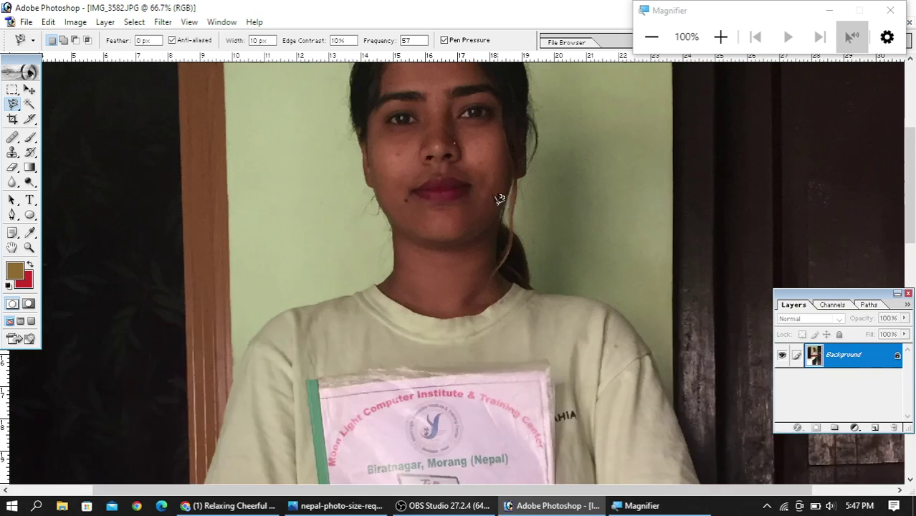
{"action": "scroll", "coordinate": [499, 201], "scroll_direction": "down", "scroll_amount": 3}
{"action": "scroll", "coordinate": [488, 193], "scroll_direction": "up", "scroll_amount": 5}
{"action": "scroll", "coordinate": [484, 191], "scroll_direction": "up", "scroll_amount": 2}
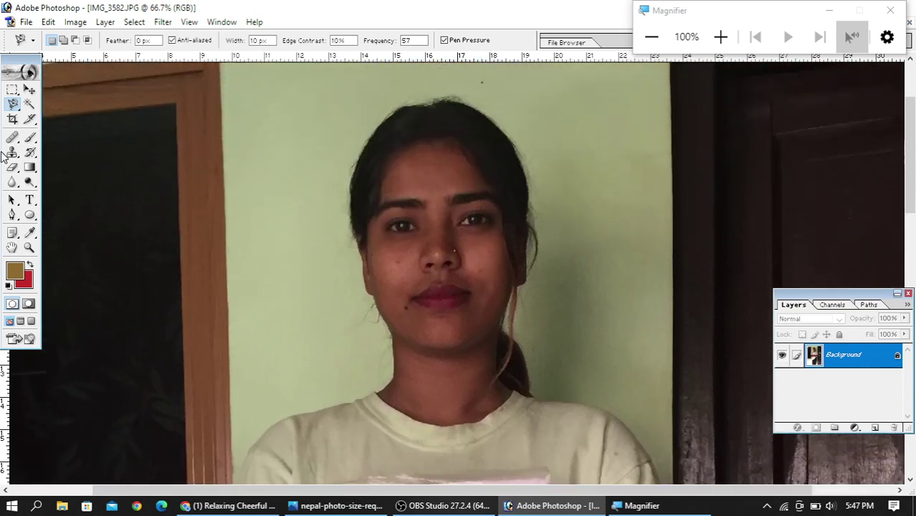
Smooth the skin of the forehead and face with the Blur tool, enlarging the brush to 70 px.
{"action": "left_click", "coordinate": [13, 183]}
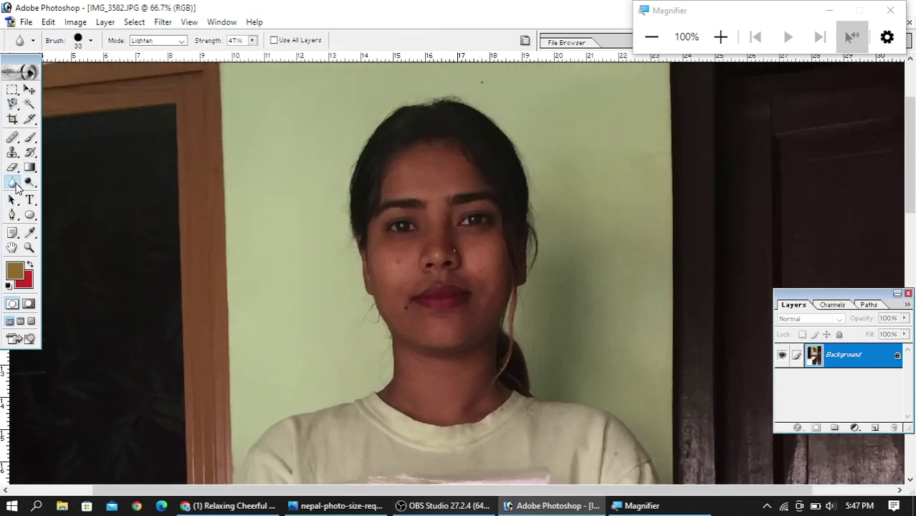
{"action": "right_click", "coordinate": [18, 187]}
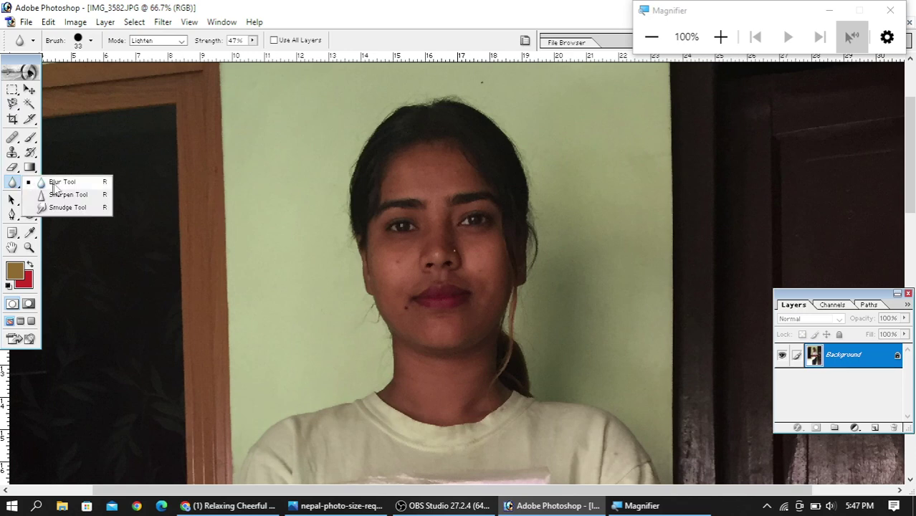
{"action": "left_click", "coordinate": [72, 180]}
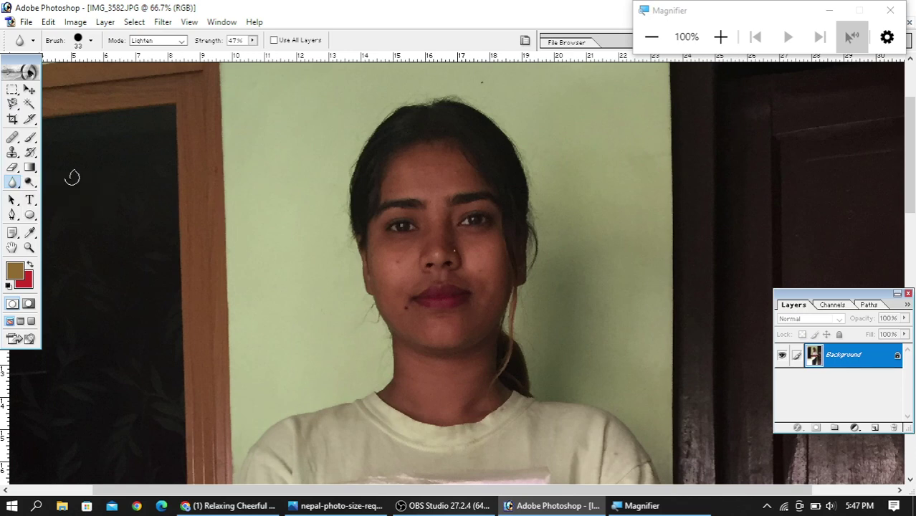
{"action": "mouse_move", "coordinate": [455, 161]}
{"action": "left_mouse_down"}
{"action": "mouse_move", "coordinate": [432, 166]}
{"action": "mouse_move", "coordinate": [423, 180]}
{"action": "mouse_move", "coordinate": [418, 166]}
{"action": "mouse_move", "coordinate": [402, 162]}
{"action": "mouse_move", "coordinate": [395, 188]}
{"action": "left_mouse_up"}
{"action": "right_click", "coordinate": [427, 172]}
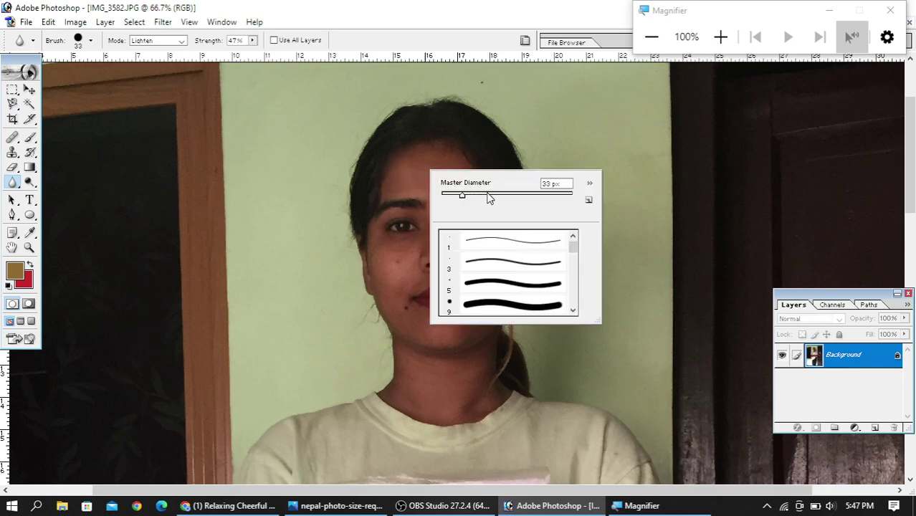
{"action": "left_click", "coordinate": [487, 194]}
{"action": "left_click", "coordinate": [421, 159]}
{"action": "mouse_move", "coordinate": [433, 176]}
{"action": "left_mouse_down"}
{"action": "mouse_move", "coordinate": [446, 242]}
{"action": "mouse_move", "coordinate": [484, 239]}
{"action": "mouse_move", "coordinate": [466, 274]}
{"action": "mouse_move", "coordinate": [460, 250]}
{"action": "mouse_move", "coordinate": [490, 310]}
{"action": "mouse_move", "coordinate": [488, 275]}
{"action": "mouse_move", "coordinate": [495, 303]}
{"action": "mouse_move", "coordinate": [490, 288]}
{"action": "mouse_move", "coordinate": [468, 314]}
{"action": "mouse_move", "coordinate": [410, 318]}
{"action": "mouse_move", "coordinate": [378, 300]}
{"action": "mouse_move", "coordinate": [386, 250]}
{"action": "mouse_move", "coordinate": [396, 268]}
{"action": "mouse_move", "coordinate": [418, 250]}
{"action": "mouse_move", "coordinate": [401, 271]}
{"action": "mouse_move", "coordinate": [380, 266]}
{"action": "mouse_move", "coordinate": [391, 322]}
{"action": "mouse_move", "coordinate": [464, 373]}
{"action": "mouse_move", "coordinate": [494, 377]}
{"action": "mouse_move", "coordinate": [403, 336]}
{"action": "mouse_move", "coordinate": [387, 397]}
{"action": "mouse_move", "coordinate": [392, 366]}
{"action": "mouse_move", "coordinate": [419, 348]}
{"action": "mouse_move", "coordinate": [467, 398]}
{"action": "mouse_move", "coordinate": [490, 357]}
{"action": "mouse_move", "coordinate": [500, 427]}
{"action": "mouse_move", "coordinate": [486, 346]}
{"action": "mouse_move", "coordinate": [426, 336]}
{"action": "mouse_move", "coordinate": [419, 312]}
{"action": "mouse_move", "coordinate": [426, 333]}
{"action": "mouse_move", "coordinate": [489, 317]}
{"action": "mouse_move", "coordinate": [462, 339]}
{"action": "mouse_move", "coordinate": [473, 281]}
{"action": "mouse_move", "coordinate": [412, 270]}
{"action": "mouse_move", "coordinate": [430, 168]}
{"action": "mouse_move", "coordinate": [467, 173]}
{"action": "mouse_move", "coordinate": [425, 150]}
{"action": "mouse_move", "coordinate": [394, 174]}
{"action": "mouse_move", "coordinate": [392, 188]}
{"action": "mouse_move", "coordinate": [391, 179]}
{"action": "mouse_move", "coordinate": [454, 166]}
{"action": "mouse_move", "coordinate": [472, 188]}
{"action": "mouse_move", "coordinate": [424, 185]}
{"action": "mouse_move", "coordinate": [442, 236]}
{"action": "mouse_move", "coordinate": [501, 237]}
{"action": "mouse_move", "coordinate": [474, 247]}
{"action": "mouse_move", "coordinate": [468, 269]}
{"action": "mouse_move", "coordinate": [413, 275]}
{"action": "mouse_move", "coordinate": [383, 309]}
{"action": "mouse_move", "coordinate": [369, 235]}
{"action": "mouse_move", "coordinate": [402, 229]}
{"action": "mouse_move", "coordinate": [429, 256]}
{"action": "mouse_move", "coordinate": [437, 200]}
{"action": "mouse_move", "coordinate": [392, 158]}
{"action": "mouse_move", "coordinate": [369, 231]}
{"action": "mouse_move", "coordinate": [395, 352]}
{"action": "mouse_move", "coordinate": [448, 355]}
{"action": "mouse_move", "coordinate": [491, 299]}
{"action": "mouse_move", "coordinate": [411, 334]}
{"action": "mouse_move", "coordinate": [491, 299]}
{"action": "mouse_move", "coordinate": [430, 262]}
{"action": "mouse_move", "coordinate": [446, 262]}
{"action": "mouse_move", "coordinate": [437, 258]}
{"action": "mouse_move", "coordinate": [369, 266]}
{"action": "mouse_move", "coordinate": [433, 250]}
{"action": "mouse_move", "coordinate": [467, 259]}
{"action": "mouse_move", "coordinate": [382, 295]}
{"action": "mouse_move", "coordinate": [407, 311]}
{"action": "mouse_move", "coordinate": [401, 302]}
{"action": "mouse_move", "coordinate": [440, 261]}
{"action": "mouse_move", "coordinate": [389, 262]}
{"action": "mouse_move", "coordinate": [403, 247]}
{"action": "mouse_move", "coordinate": [373, 256]}
{"action": "mouse_move", "coordinate": [424, 229]}
{"action": "mouse_move", "coordinate": [455, 254]}
{"action": "mouse_move", "coordinate": [499, 263]}
{"action": "mouse_move", "coordinate": [482, 309]}
{"action": "mouse_move", "coordinate": [399, 267]}
{"action": "mouse_move", "coordinate": [367, 288]}
{"action": "left_mouse_up"}
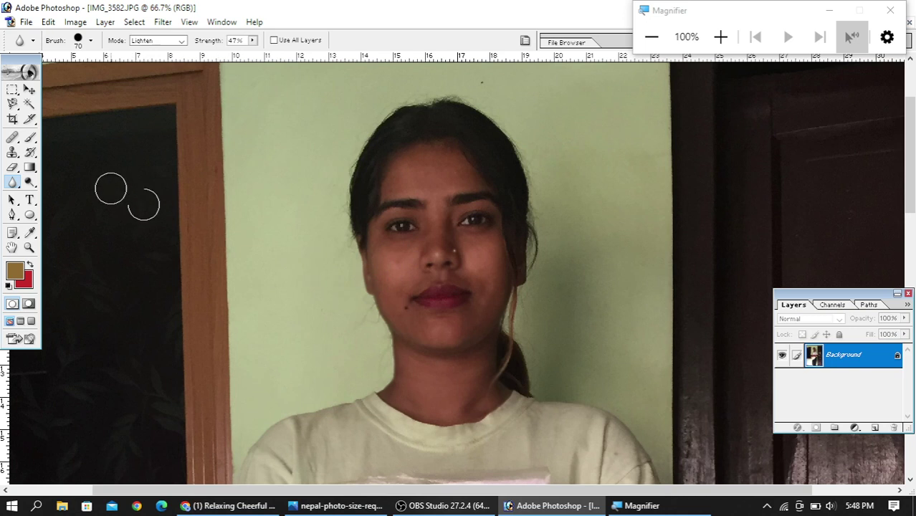
Outline a small area of cheek skin with the Patch tool, place it over the nearby skin in Destination mode, and deselect it.
{"action": "left_click", "coordinate": [14, 138]}
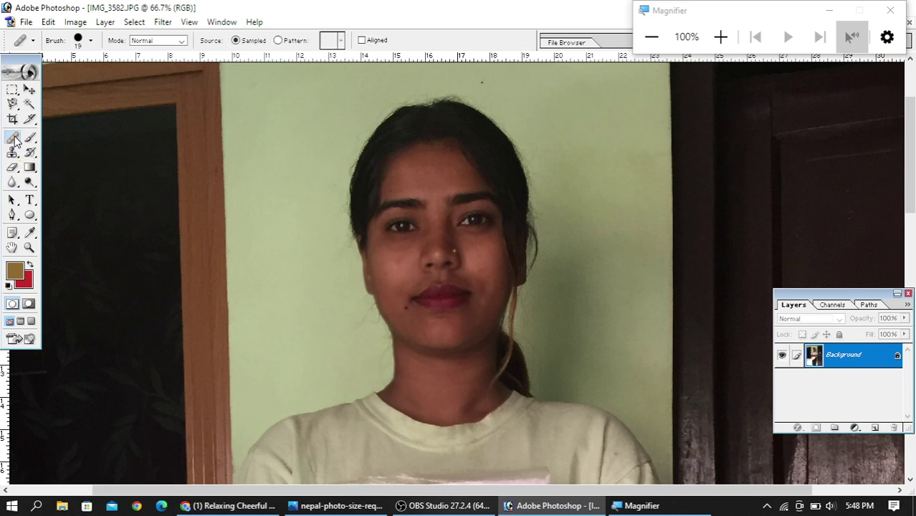
{"action": "left_click", "coordinate": [16, 141]}
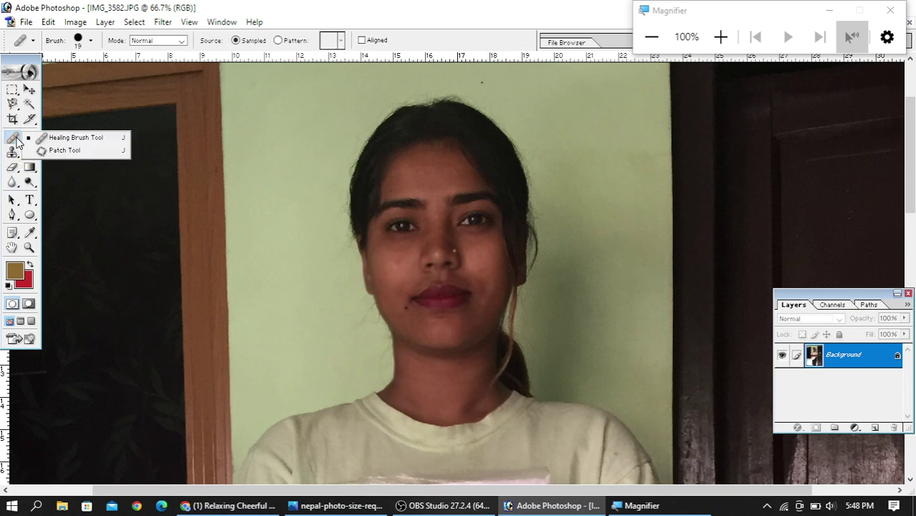
{"action": "left_click", "coordinate": [71, 153]}
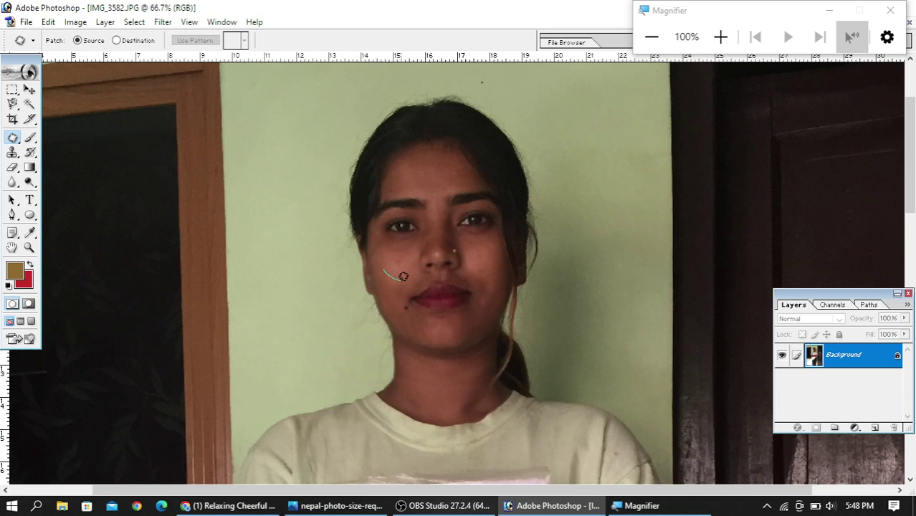
{"action": "left_click_drag", "start_coordinate": [384, 267], "coordinate": [384, 266]}
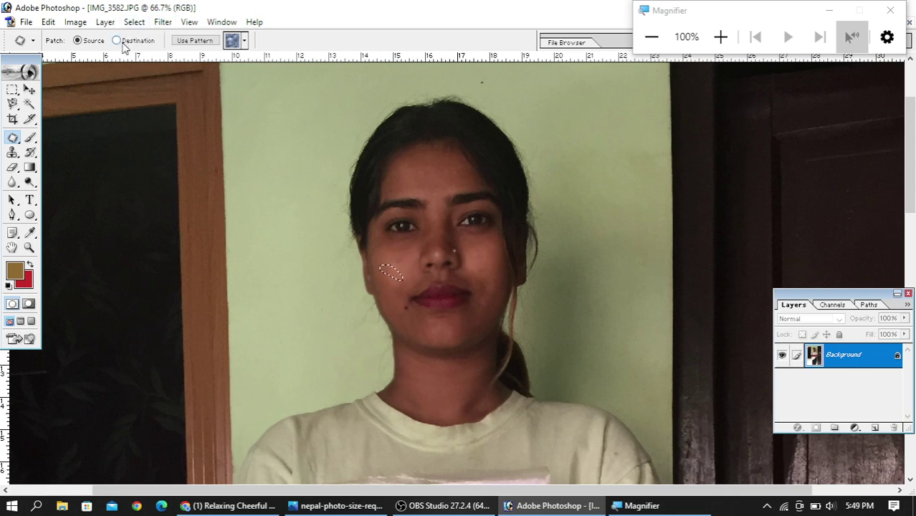
{"action": "left_click", "coordinate": [117, 41]}
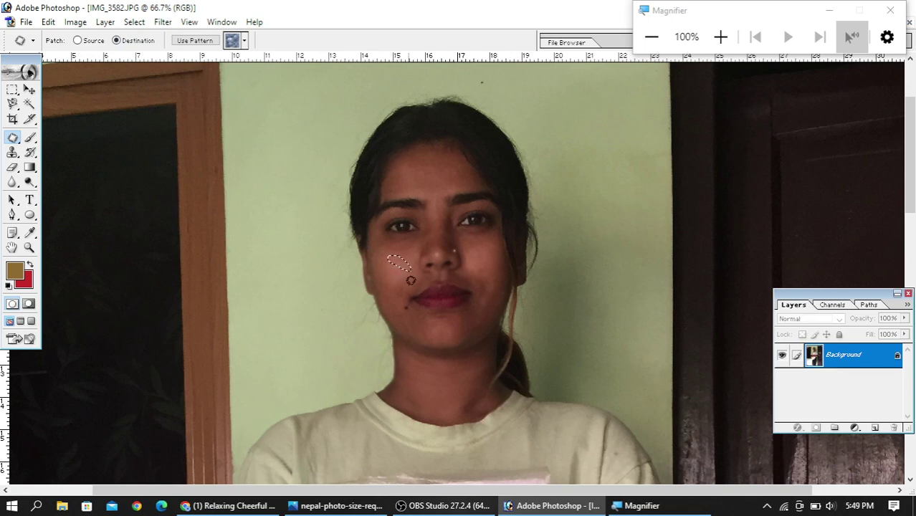
{"action": "key", "text": "ctrl+d"}
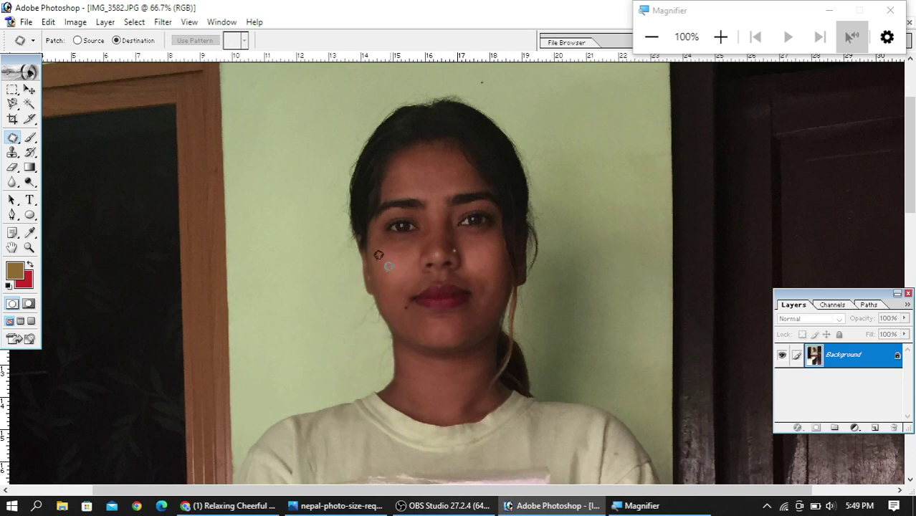
Outline another area of clear cheek skin and patch it over the mole beside the mouth in Destination mode.
{"action": "left_click", "coordinate": [84, 41]}
{"action": "left_click_drag", "start_coordinate": [385, 256], "coordinate": [402, 269]}
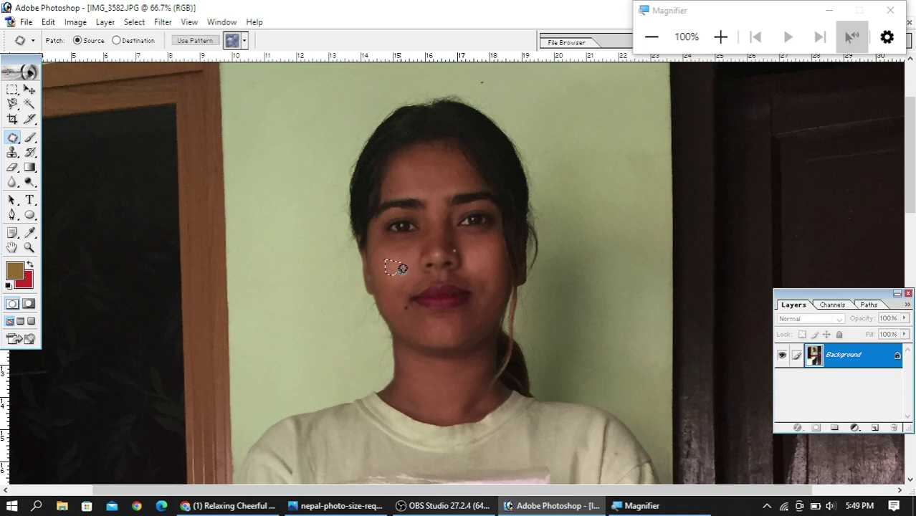
{"action": "left_click", "coordinate": [150, 42]}
{"action": "left_click_drag", "start_coordinate": [393, 267], "coordinate": [406, 312]}
{"action": "left_click", "coordinate": [421, 329]}
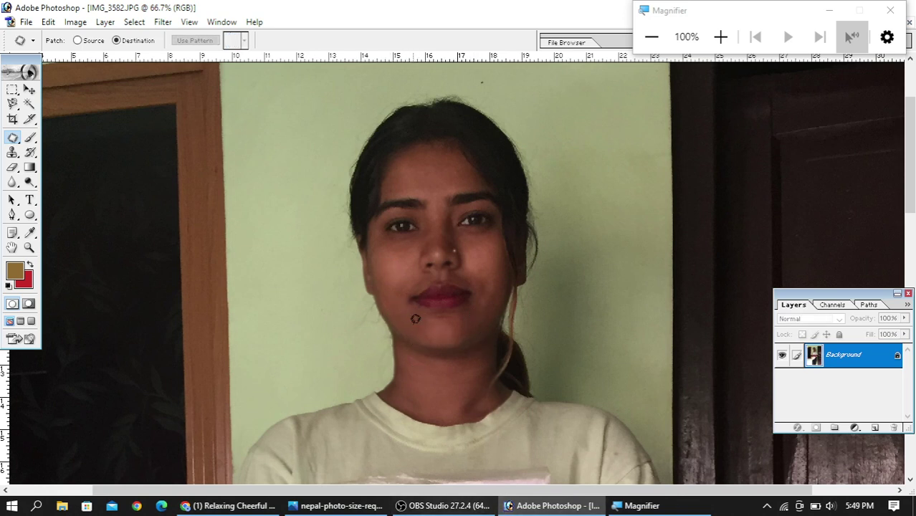
Smooth the cheeks, forehead, nose and chin again with the Blur tool.
{"action": "left_click", "coordinate": [12, 182]}
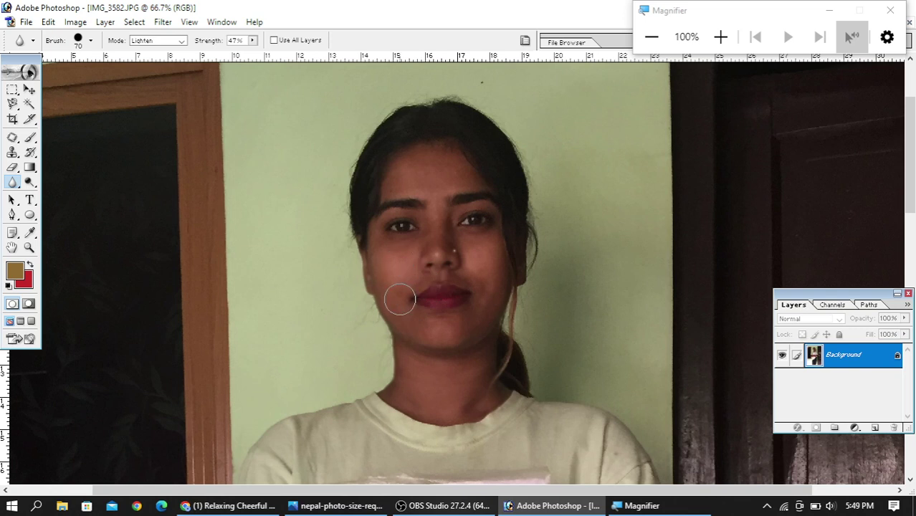
{"action": "mouse_move", "coordinate": [497, 298]}
{"action": "left_mouse_down"}
{"action": "mouse_move", "coordinate": [488, 258]}
{"action": "mouse_move", "coordinate": [486, 270]}
{"action": "mouse_move", "coordinate": [500, 276]}
{"action": "left_mouse_up"}
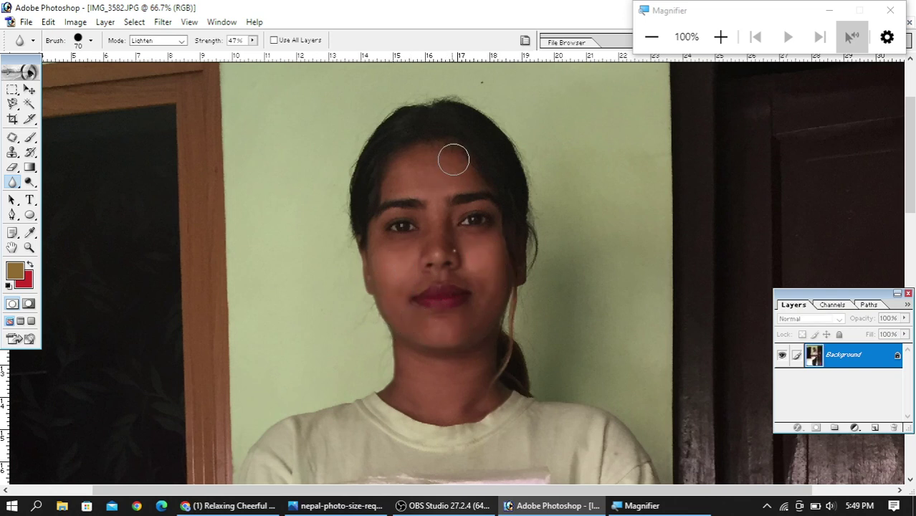
{"action": "left_click_drag", "start_coordinate": [399, 182], "coordinate": [417, 172]}
{"action": "mouse_move", "coordinate": [436, 211]}
{"action": "left_mouse_down"}
{"action": "mouse_move", "coordinate": [451, 248]}
{"action": "mouse_move", "coordinate": [472, 243]}
{"action": "mouse_move", "coordinate": [482, 291]}
{"action": "mouse_move", "coordinate": [487, 262]}
{"action": "mouse_move", "coordinate": [483, 307]}
{"action": "mouse_move", "coordinate": [464, 319]}
{"action": "left_mouse_up"}
{"action": "mouse_move", "coordinate": [375, 252]}
{"action": "left_mouse_down"}
{"action": "mouse_move", "coordinate": [447, 245]}
{"action": "mouse_move", "coordinate": [433, 220]}
{"action": "mouse_move", "coordinate": [413, 248]}
{"action": "mouse_move", "coordinate": [378, 256]}
{"action": "mouse_move", "coordinate": [410, 219]}
{"action": "mouse_move", "coordinate": [433, 164]}
{"action": "mouse_move", "coordinate": [395, 178]}
{"action": "mouse_move", "coordinate": [410, 164]}
{"action": "mouse_move", "coordinate": [463, 170]}
{"action": "mouse_move", "coordinate": [439, 179]}
{"action": "mouse_move", "coordinate": [437, 238]}
{"action": "mouse_move", "coordinate": [471, 270]}
{"action": "mouse_move", "coordinate": [488, 331]}
{"action": "mouse_move", "coordinate": [414, 330]}
{"action": "mouse_move", "coordinate": [393, 312]}
{"action": "mouse_move", "coordinate": [403, 345]}
{"action": "mouse_move", "coordinate": [477, 332]}
{"action": "mouse_move", "coordinate": [488, 342]}
{"action": "mouse_move", "coordinate": [455, 368]}
{"action": "mouse_move", "coordinate": [412, 343]}
{"action": "mouse_move", "coordinate": [374, 252]}
{"action": "mouse_move", "coordinate": [372, 336]}
{"action": "mouse_move", "coordinate": [407, 370]}
{"action": "left_mouse_up"}
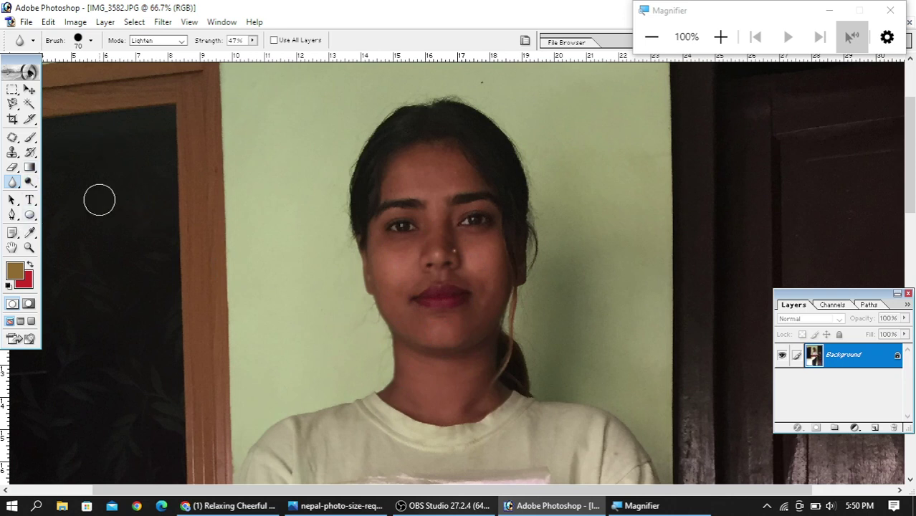
Brighten the photo with an RGB Curves adjustment, raising the midpoint to input 97 and output 139.
{"action": "key", "text": "ctrl+m"}
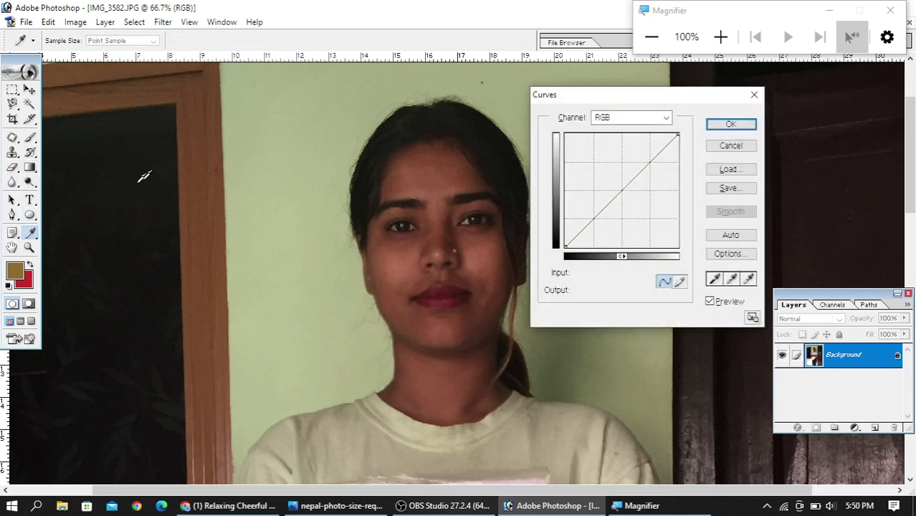
{"action": "left_click_drag", "start_coordinate": [621, 190], "coordinate": [608, 186]}
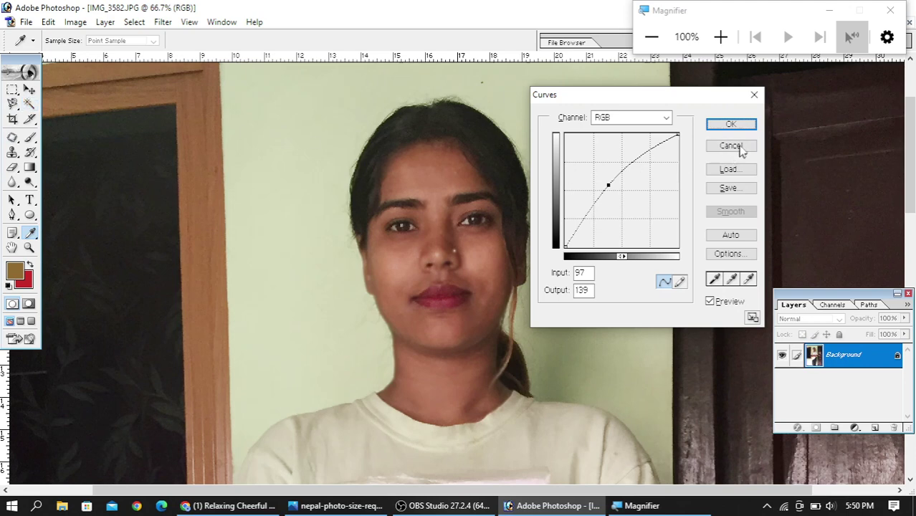
{"action": "left_click", "coordinate": [741, 128]}
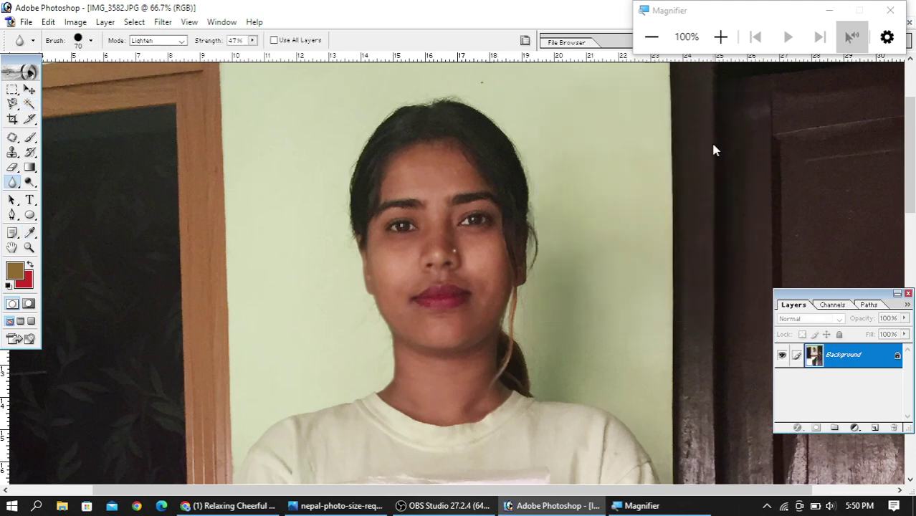
Lighten the photo's midtones with Levels by setting the middle input level to 1.46.
{"action": "key", "text": "ctrl+l"}
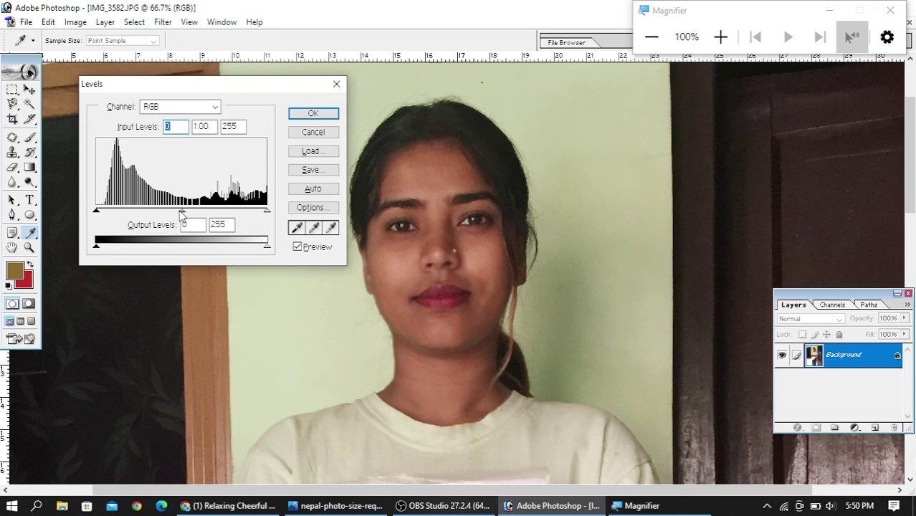
{"action": "left_click_drag", "start_coordinate": [183, 215], "coordinate": [158, 220]}
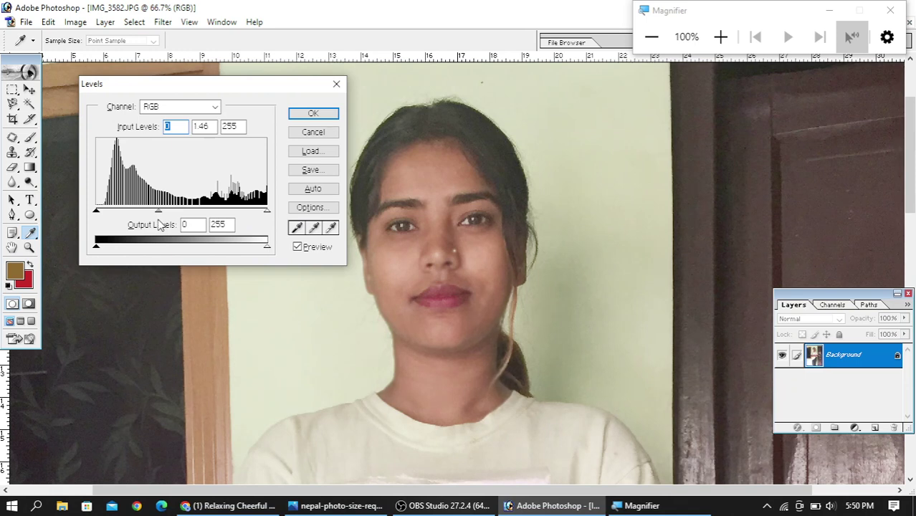
{"action": "key", "text": "Return"}
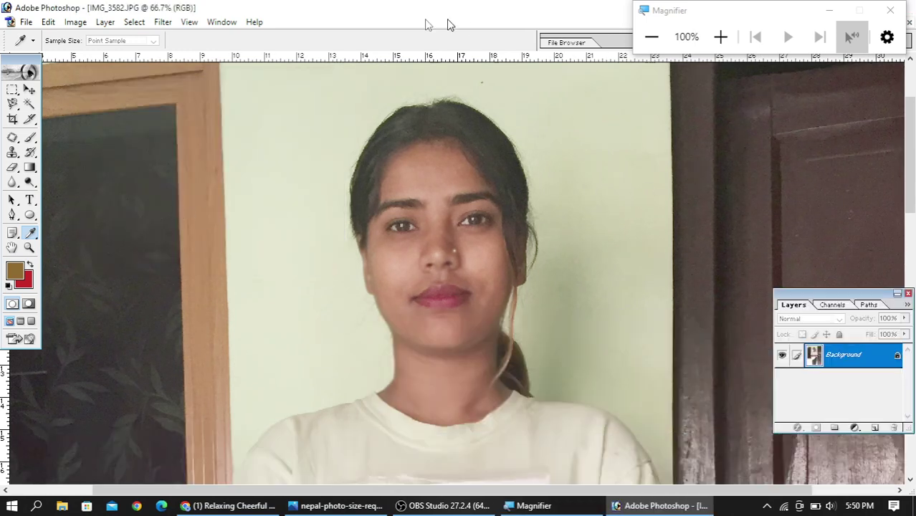
Minimize the Magnifier window and apply Levels to the photo once more.
{"action": "left_click", "coordinate": [829, 8]}
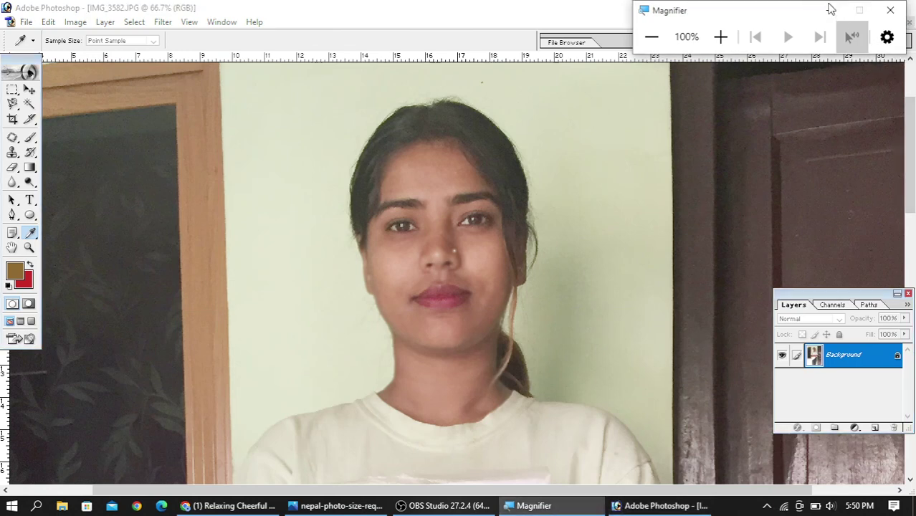
{"action": "key", "text": "ctrl+l"}
{"action": "left_click", "coordinate": [306, 117]}
{"action": "key", "text": "r"}
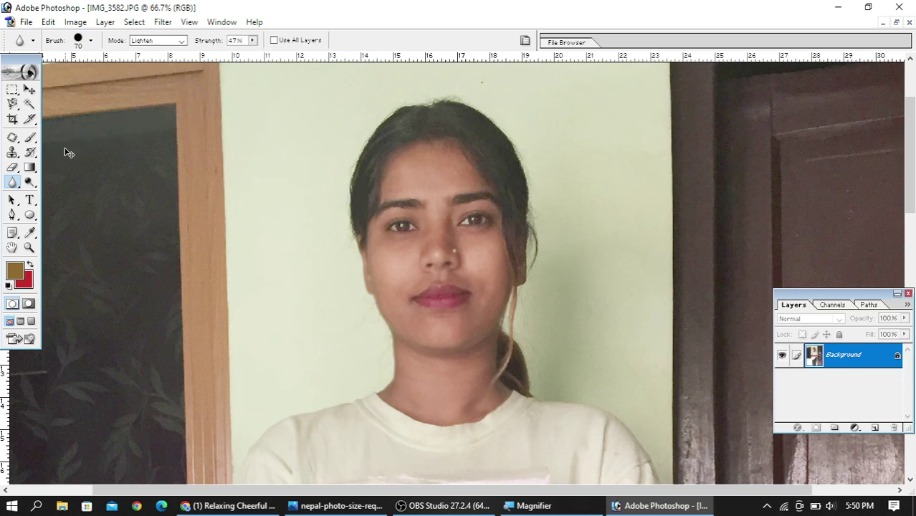
Apply Color Balance to the photo's midtones, shifting the colours slightly toward red.
{"action": "key", "text": "ctrl+b"}
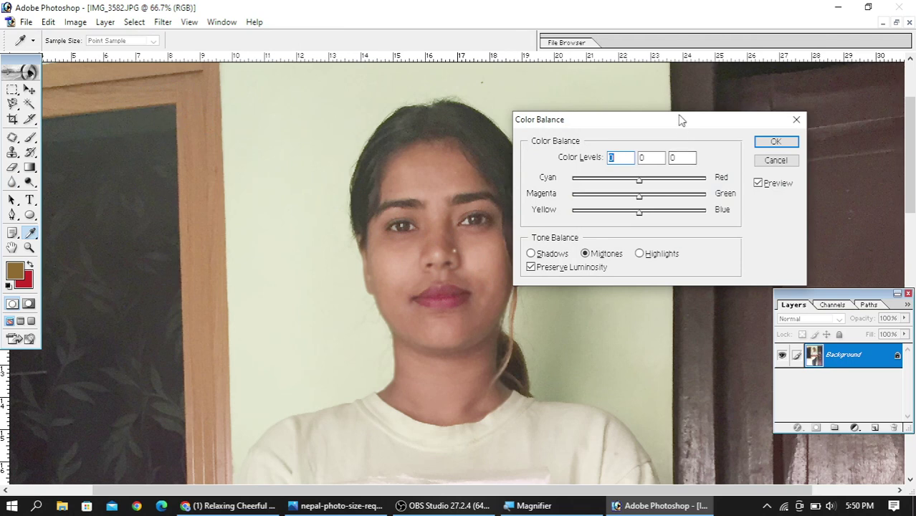
{"action": "left_click_drag", "start_coordinate": [681, 120], "coordinate": [688, 107]}
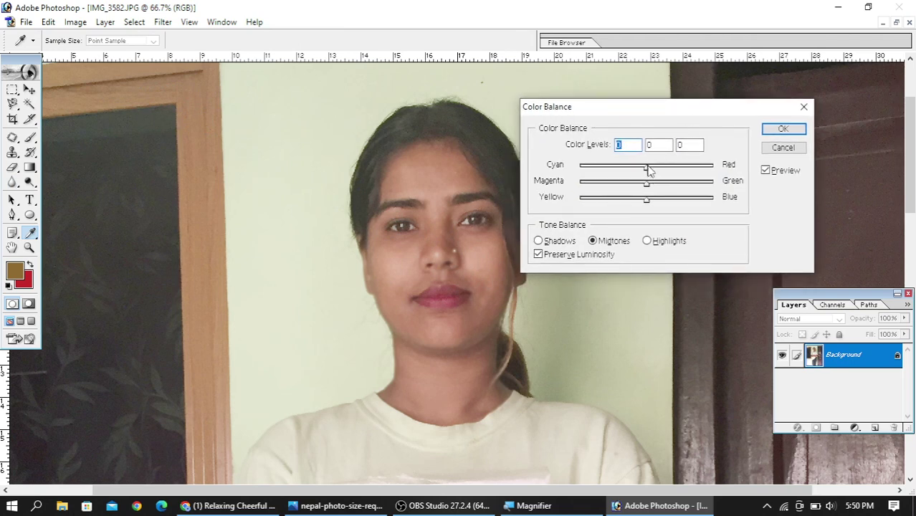
{"action": "left_click_drag", "start_coordinate": [647, 169], "coordinate": [658, 173]}
{"action": "left_click_drag", "start_coordinate": [650, 207], "coordinate": [649, 204]}
{"action": "left_click", "coordinate": [650, 169]}
{"action": "left_click", "coordinate": [783, 129]}
{"action": "key", "text": "r"}
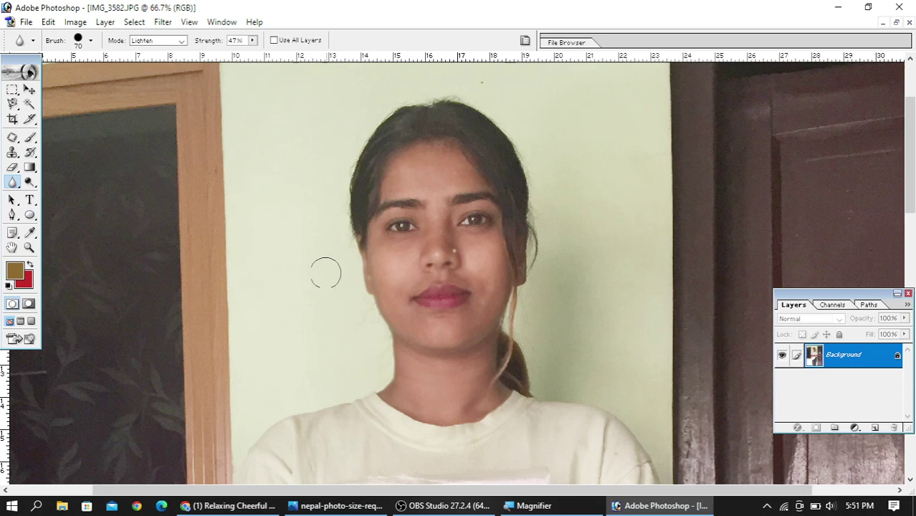
{"action": "key", "text": "ctrl+minus"}
{"action": "key", "text": "ctrl+minus"}
{"action": "key", "text": "ctrl+minus"}
{"action": "key", "text": "ctrl+minus"}
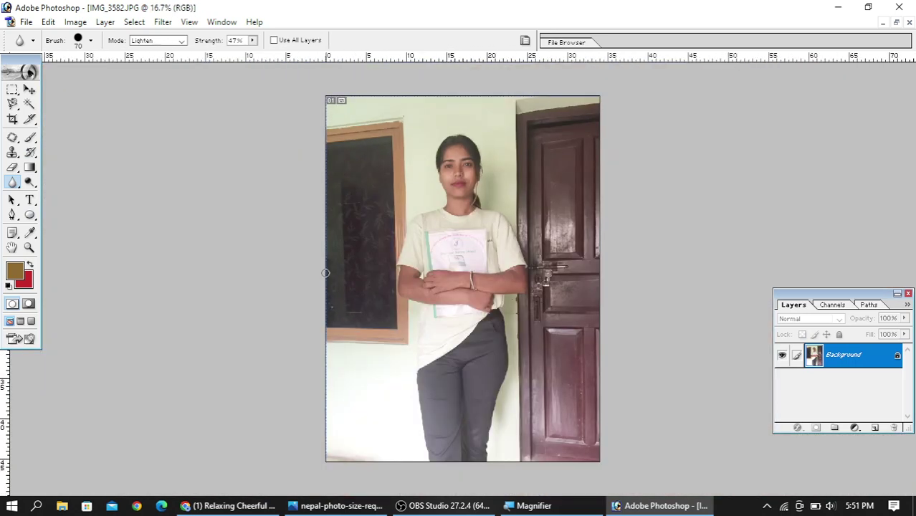
Crop the photo to the head and shoulders at 8.403 × 10.236 in and 72 pixels/inch, centring the face in the frame.
{"action": "left_click", "coordinate": [12, 120]}
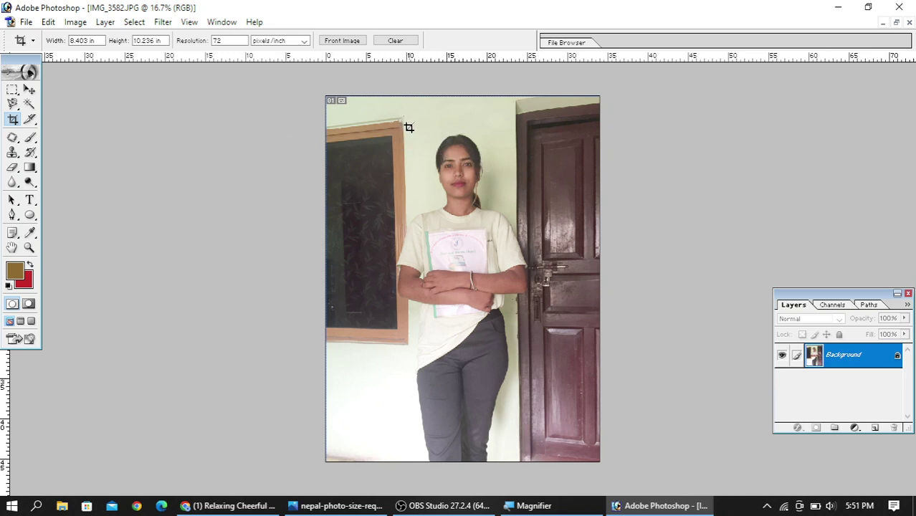
{"action": "left_click_drag", "start_coordinate": [413, 148], "coordinate": [550, 231]}
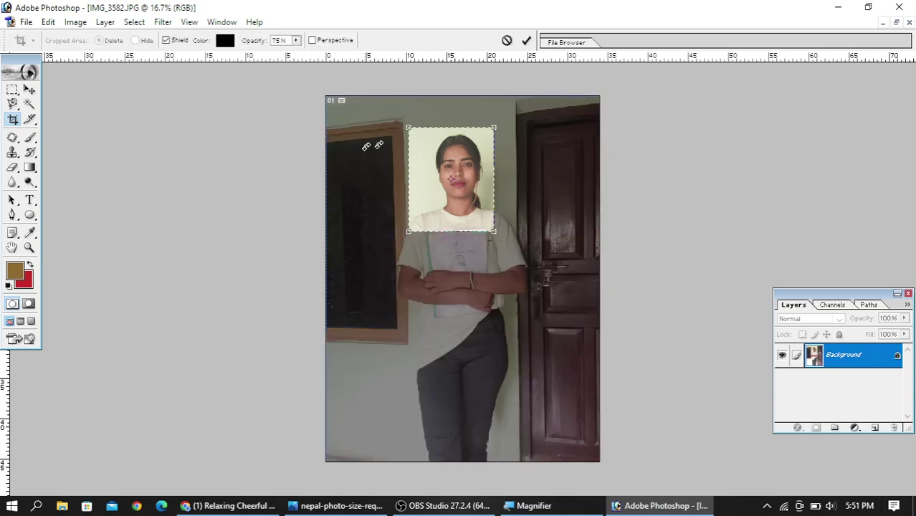
{"action": "key", "text": "Right"}
{"action": "key", "text": "Right"}
{"action": "key", "text": "Right"}
{"action": "key", "text": "Right"}
{"action": "key", "text": "Right"}
{"action": "key", "text": "Right"}
{"action": "key", "text": "Right"}
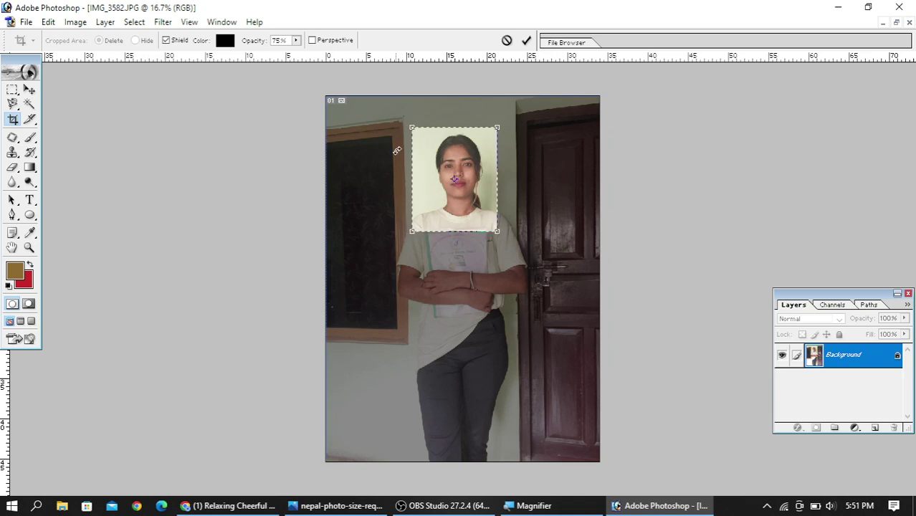
{"action": "key", "text": "Right"}
{"action": "key", "text": "Right"}
{"action": "key", "text": "Right"}
{"action": "key", "text": "Right"}
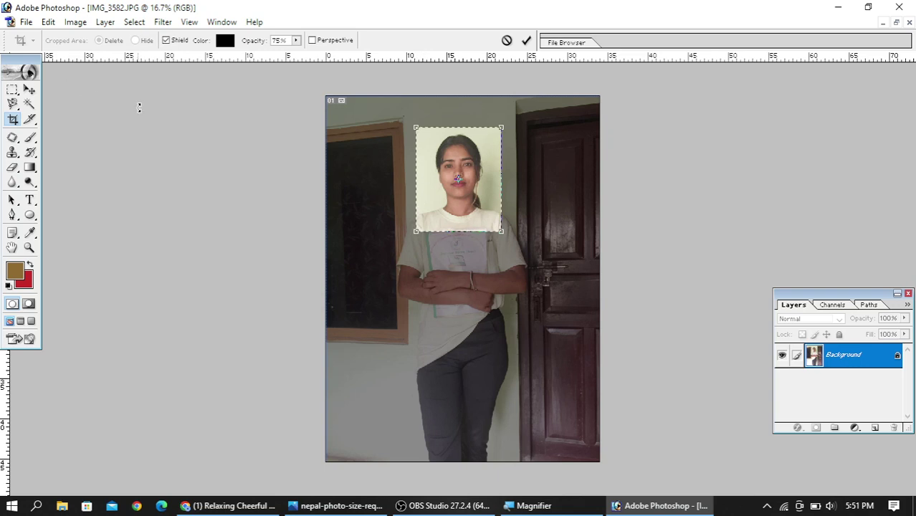
{"action": "key", "text": "Return"}
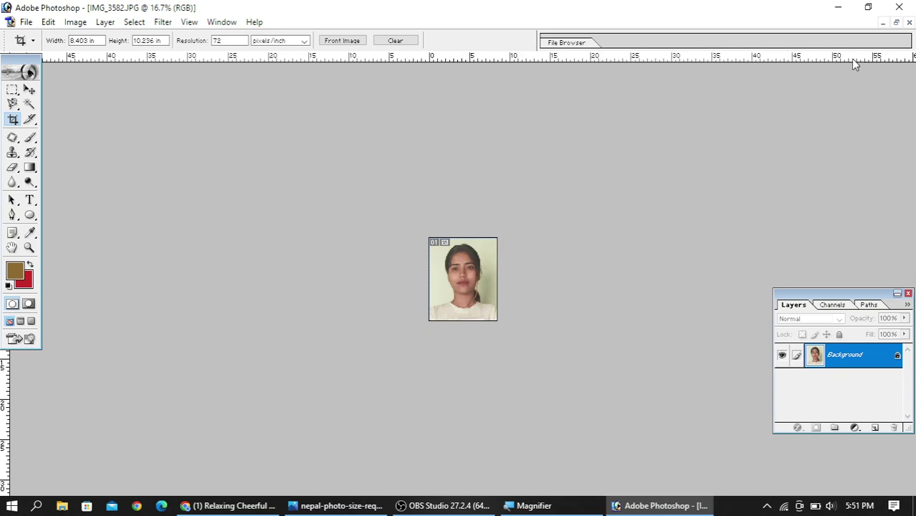
Restore the IMG_3582 image to a floating window and move it beside the toolbox.
{"action": "left_click", "coordinate": [896, 24]}
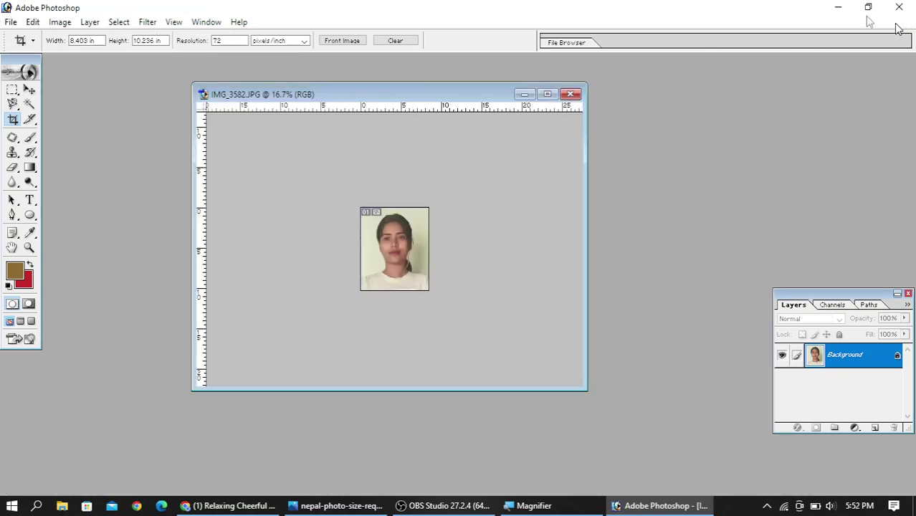
{"action": "left_click_drag", "start_coordinate": [430, 98], "coordinate": [312, 84]}
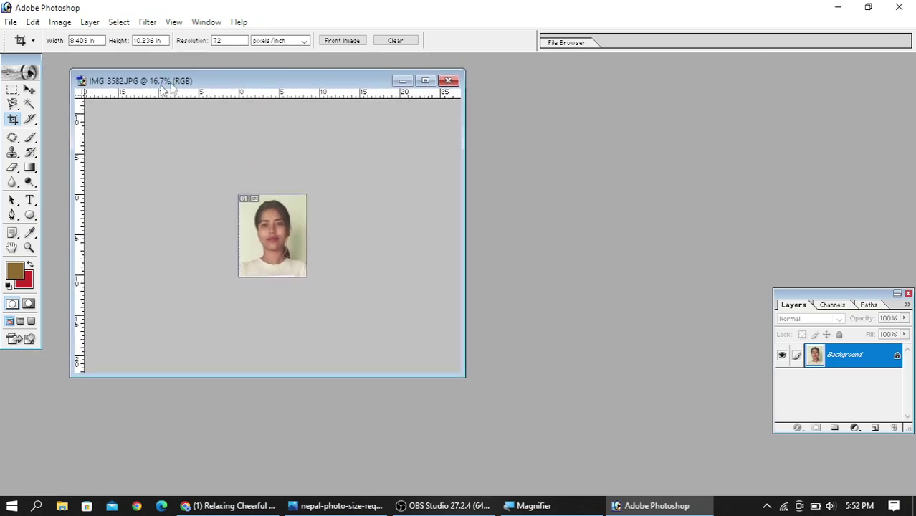
{"action": "left_click_drag", "start_coordinate": [240, 81], "coordinate": [236, 73]}
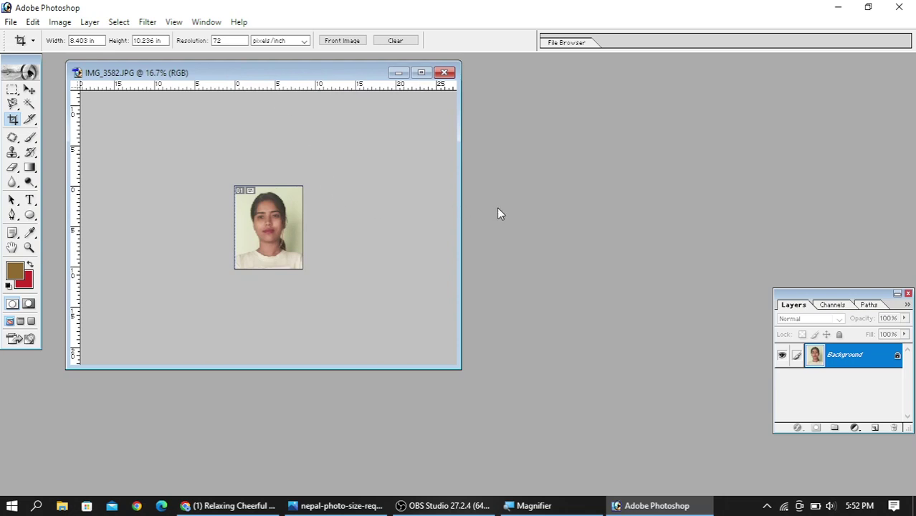
Create a white 8 × 10 inch RGB document at 300 pixels/inch and place its window beside the photo.
{"action": "left_click", "coordinate": [10, 22]}
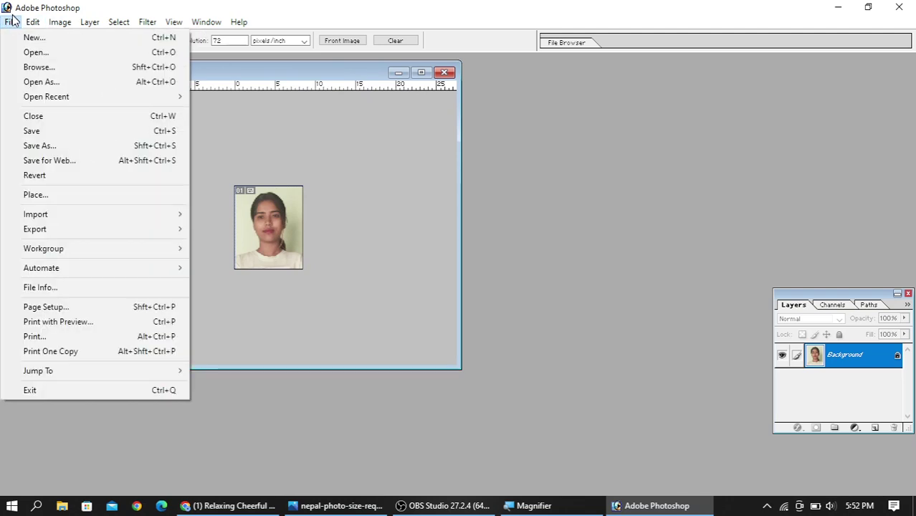
{"action": "mouse_move", "coordinate": [32, 22]}
{"action": "left_click", "coordinate": [29, 37]}
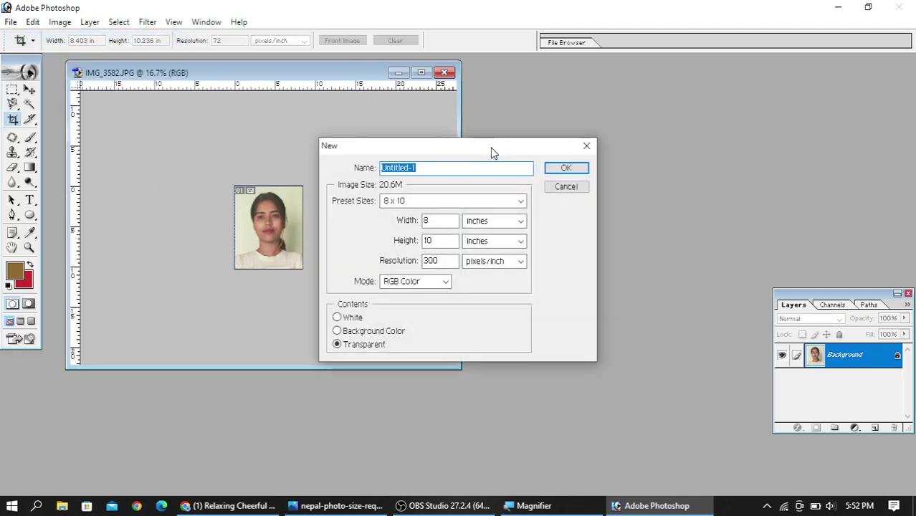
{"action": "left_click_drag", "start_coordinate": [493, 153], "coordinate": [644, 102]}
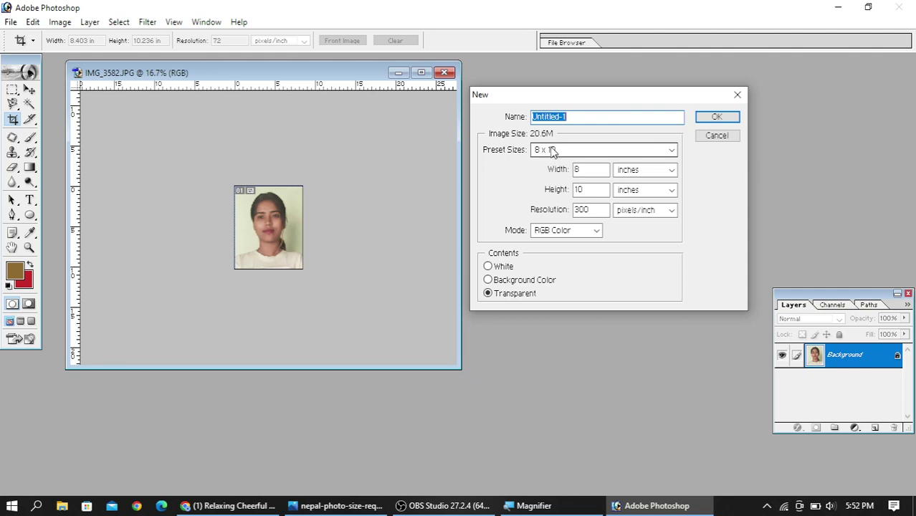
{"action": "left_click", "coordinate": [493, 281]}
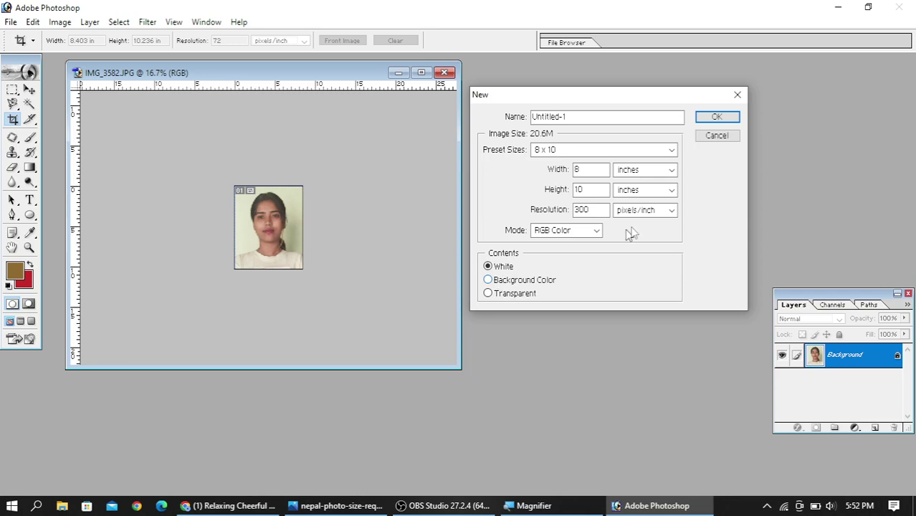
{"action": "left_click", "coordinate": [715, 119]}
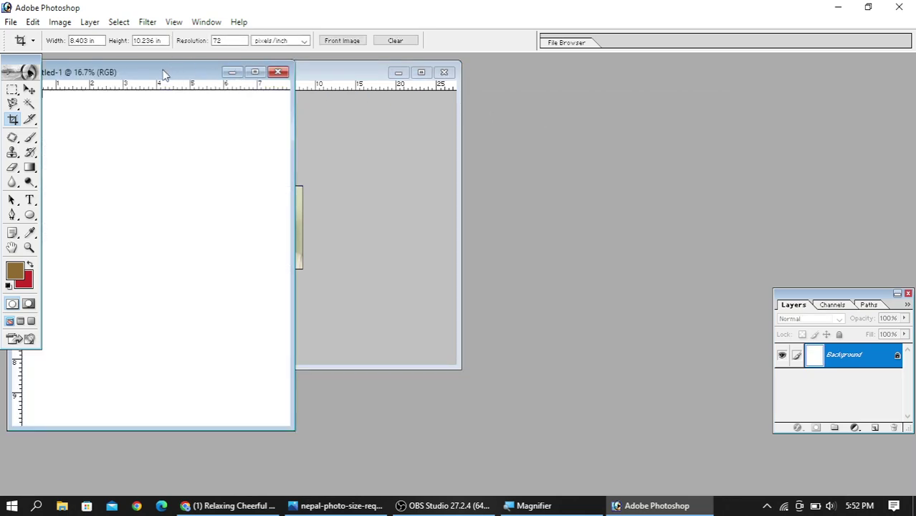
{"action": "left_click_drag", "start_coordinate": [163, 74], "coordinate": [626, 73]}
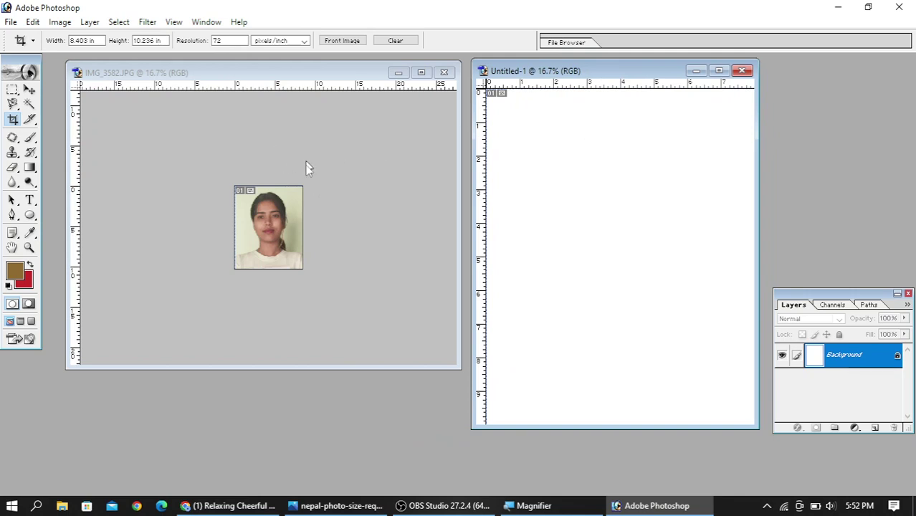
Select the entire cropped photo and copy it into the blank Untitled-1 document.
{"action": "left_click", "coordinate": [282, 72]}
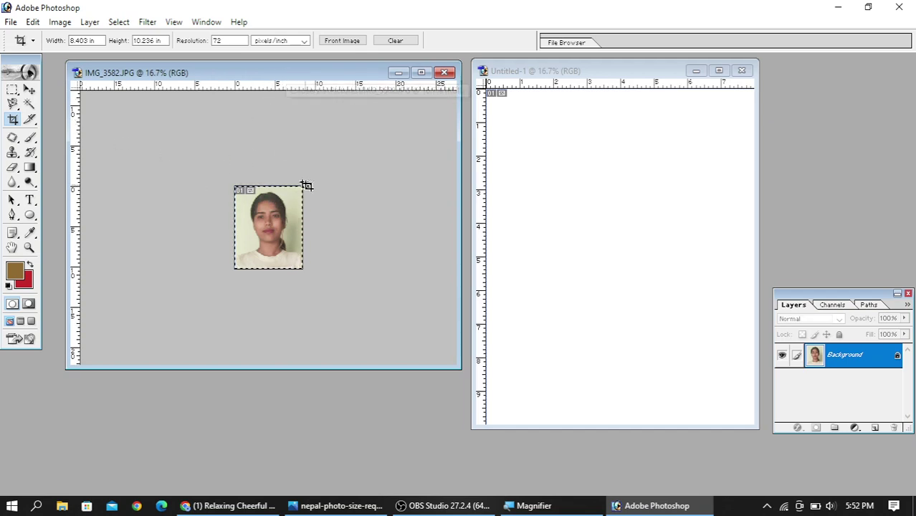
{"action": "left_click_drag", "start_coordinate": [306, 184], "coordinate": [246, 279]}
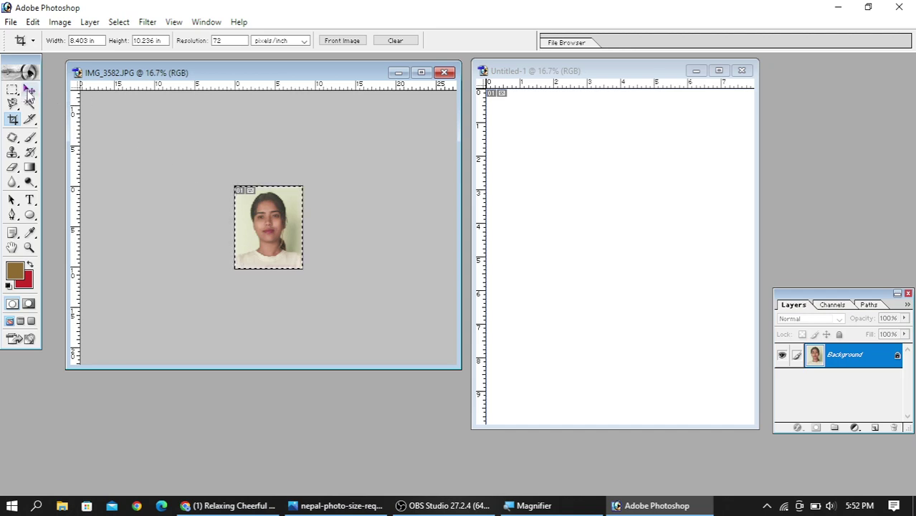
{"action": "left_click", "coordinate": [29, 90]}
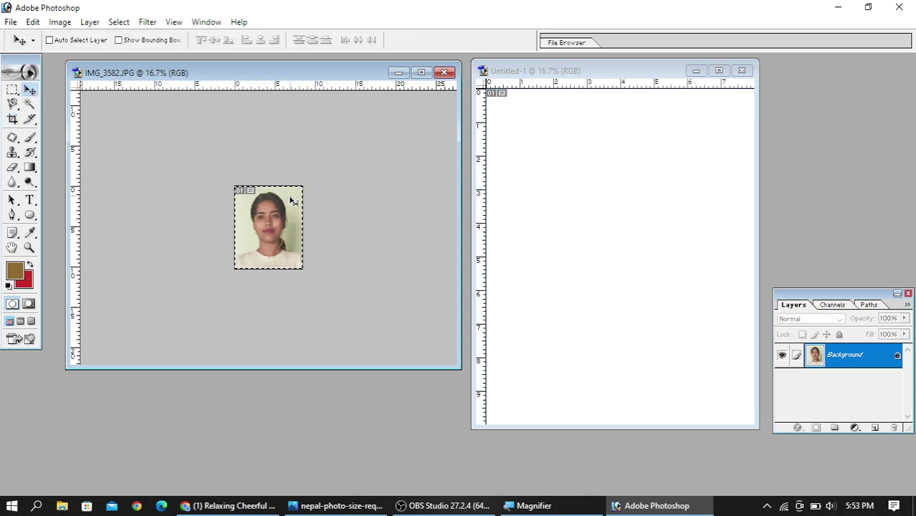
{"action": "left_click_drag", "start_coordinate": [275, 237], "coordinate": [577, 203]}
Maximize the Untitled-1 window and move the photo toward the page's upper-left corner.
{"action": "left_click_drag", "start_coordinate": [658, 63], "coordinate": [527, 86]}
{"action": "left_click", "coordinate": [612, 86]}
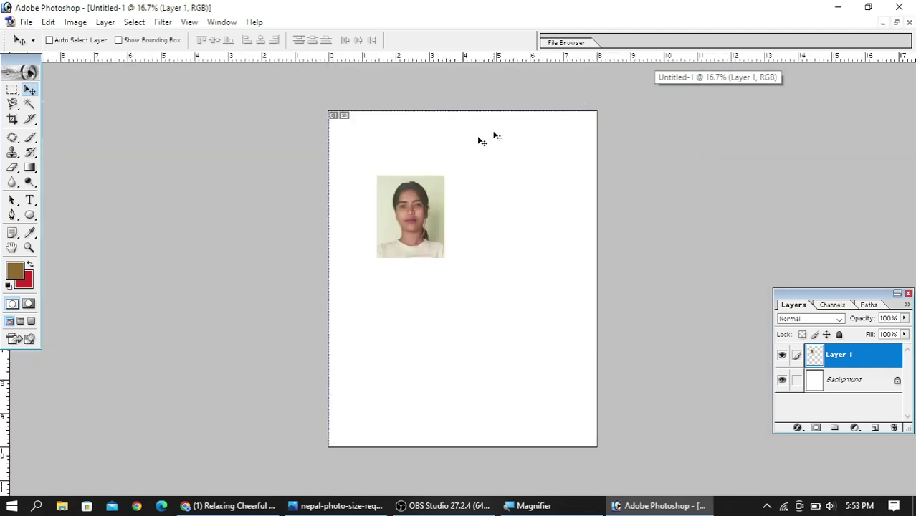
{"action": "left_click_drag", "start_coordinate": [405, 215], "coordinate": [387, 169]}
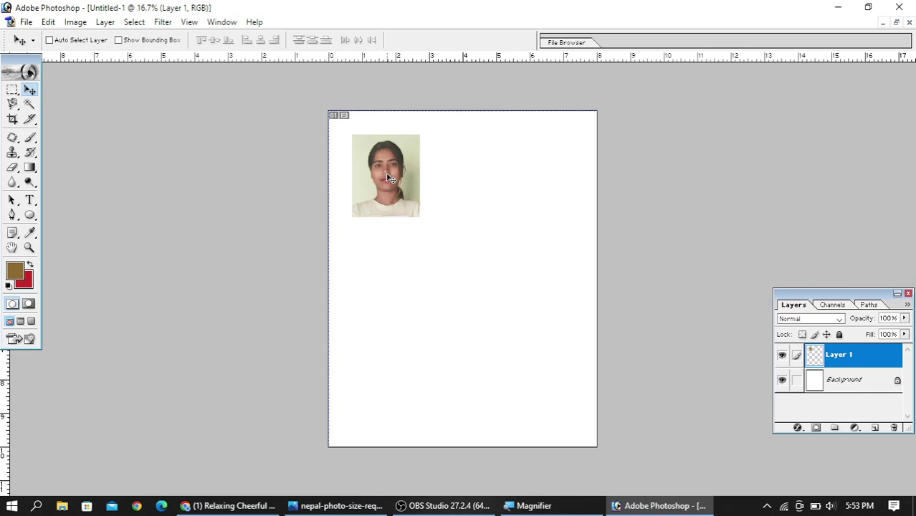
Add a 2 px near-black (050505) stroke outside the photo's edge on Layer 1.
{"action": "left_click", "coordinate": [47, 21]}
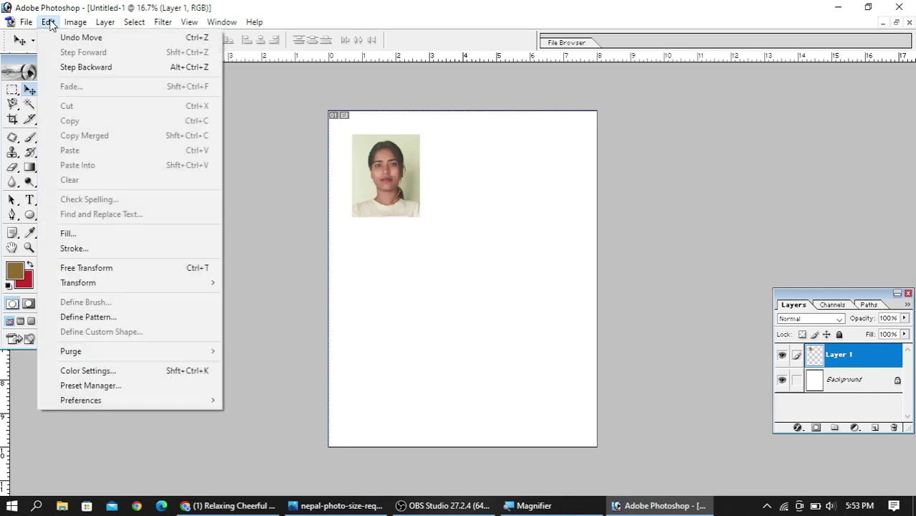
{"action": "left_click", "coordinate": [103, 253]}
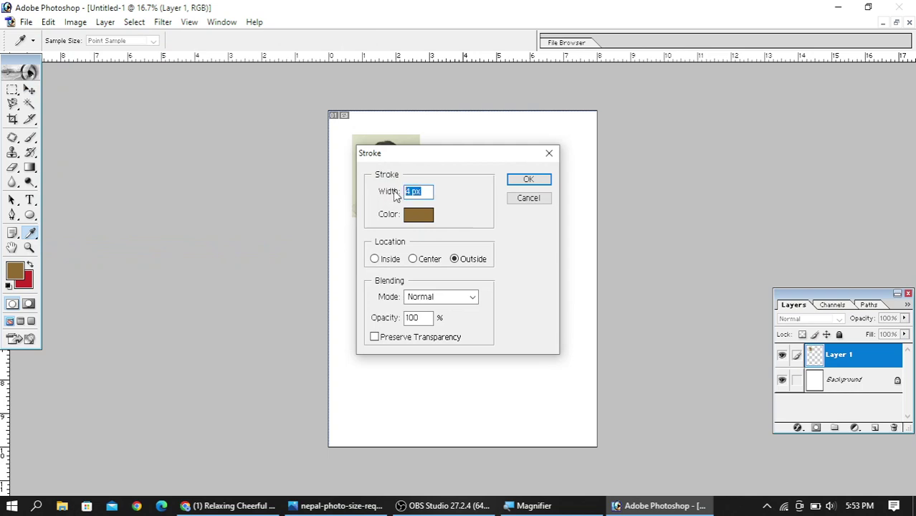
{"action": "type", "text": "2"}
{"action": "left_click", "coordinate": [419, 215]}
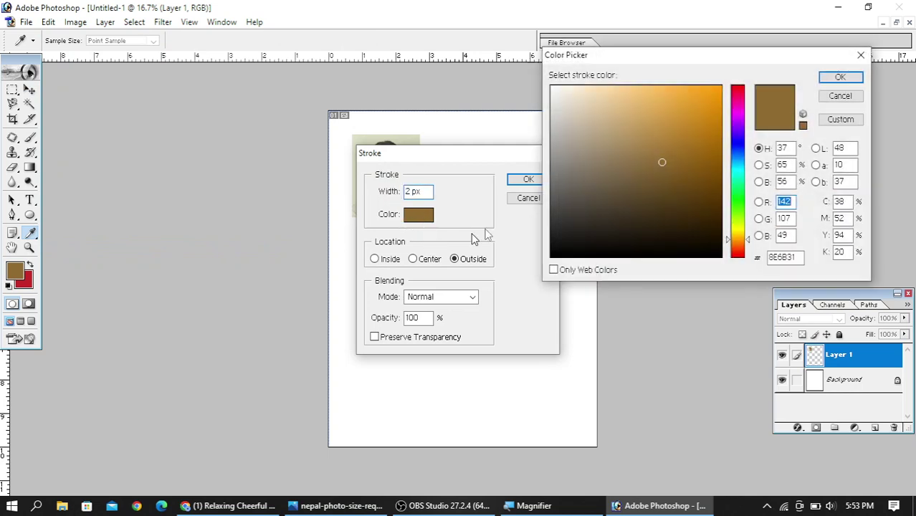
{"action": "left_click", "coordinate": [553, 254]}
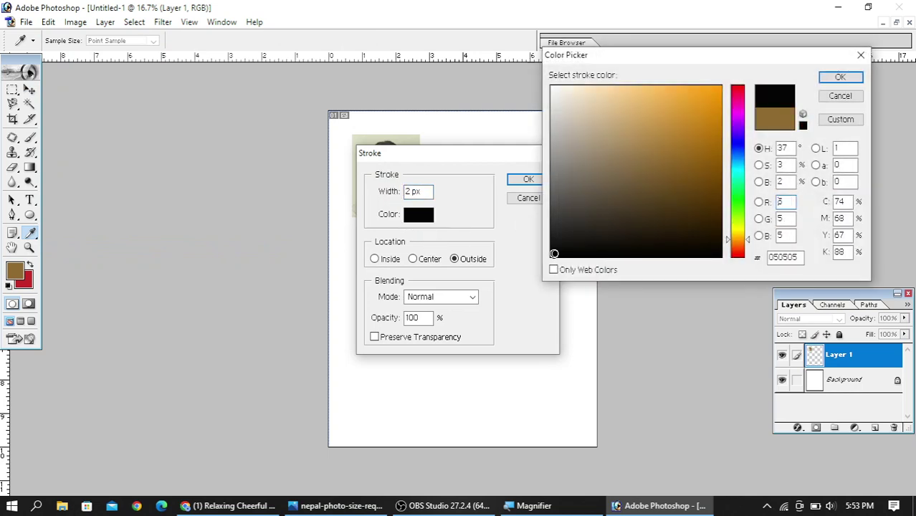
{"action": "left_click", "coordinate": [840, 77]}
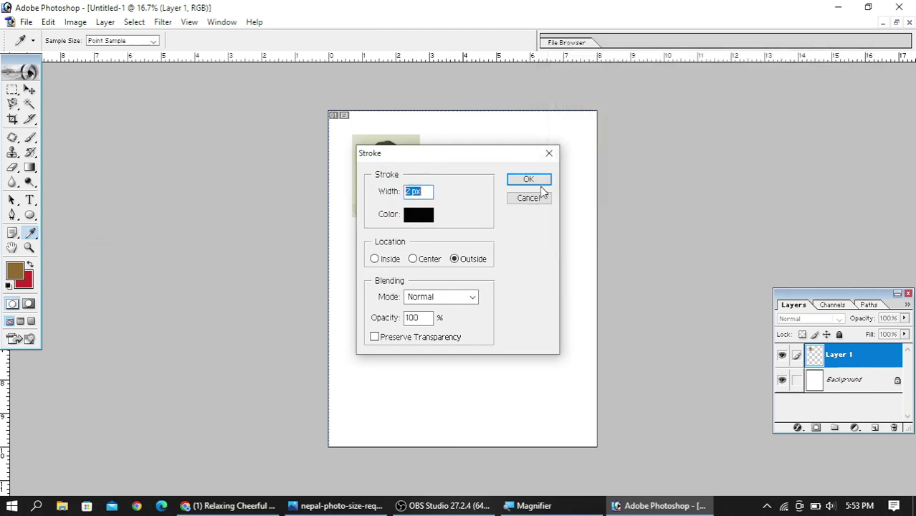
{"action": "left_click", "coordinate": [531, 179]}
{"action": "key", "text": "v"}
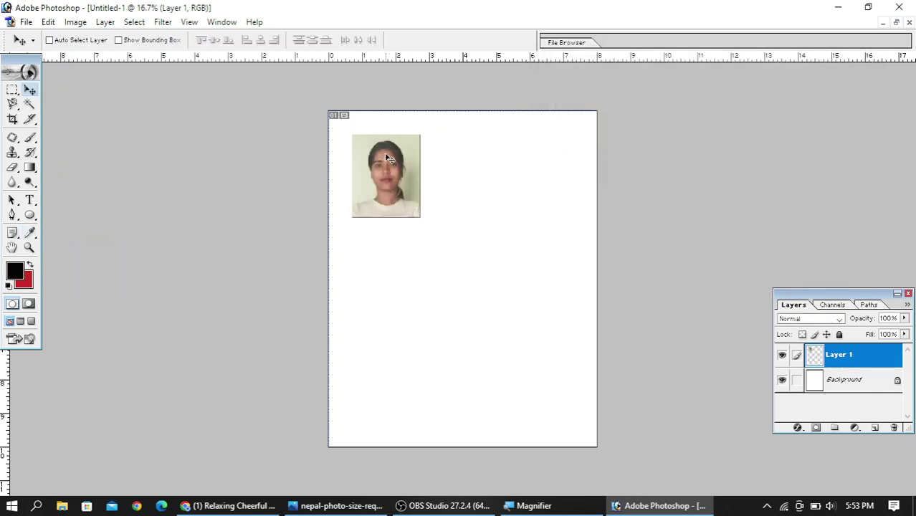
Move the bordered photo flush into the page's upper-left corner.
{"action": "scroll", "coordinate": [376, 184], "scroll_direction": "down", "scroll_amount": 5}
{"action": "scroll", "coordinate": [434, 210], "scroll_direction": "up", "scroll_amount": 2}
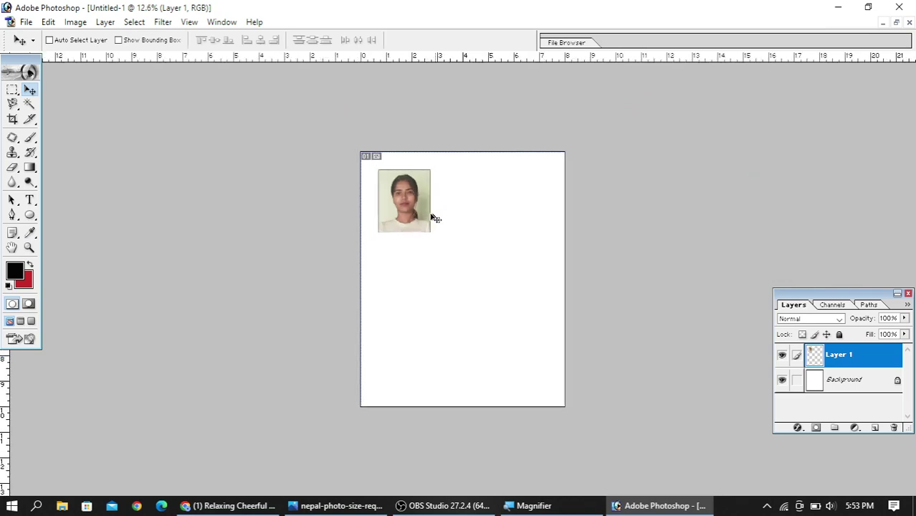
{"action": "scroll", "coordinate": [432, 214], "scroll_direction": "down", "scroll_amount": 2}
{"action": "scroll", "coordinate": [429, 214], "scroll_direction": "up", "scroll_amount": 3}
{"action": "scroll", "coordinate": [432, 217], "scroll_direction": "up", "scroll_amount": 1}
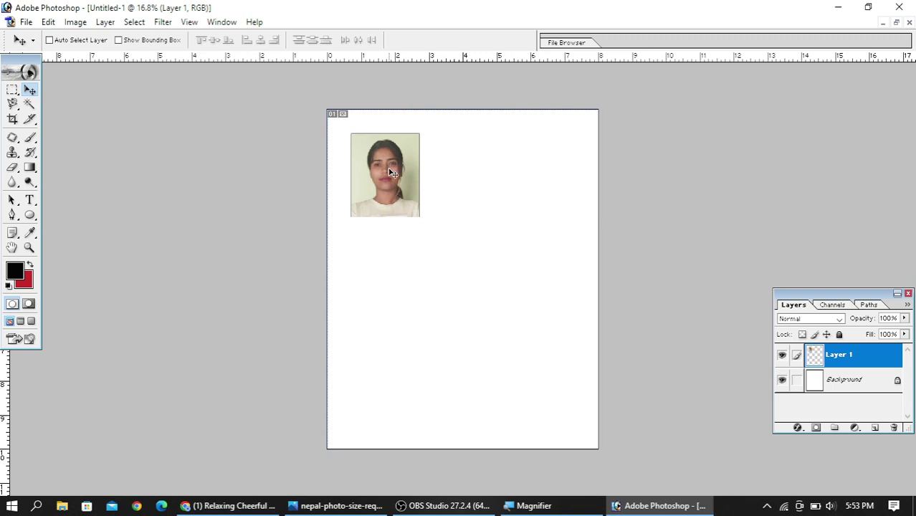
{"action": "left_click_drag", "start_coordinate": [389, 170], "coordinate": [364, 149]}
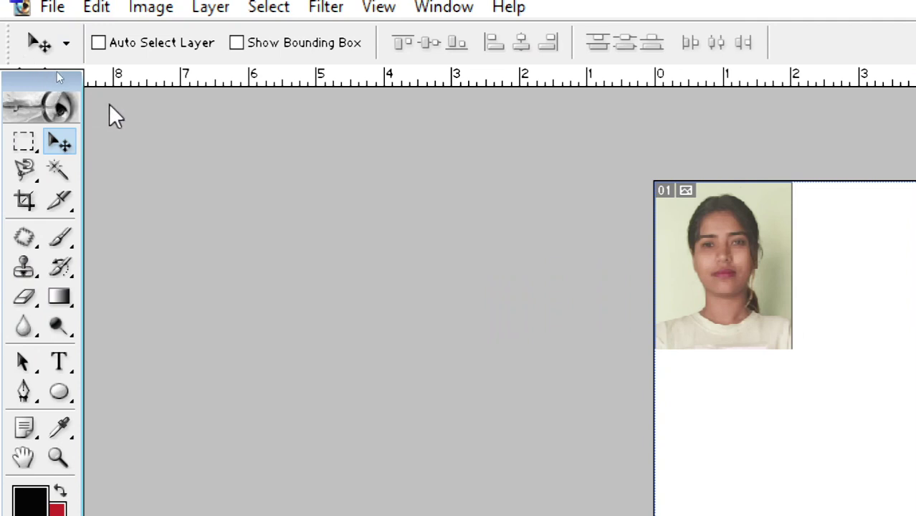
Move the toolbox clear of the vertical ruler and examine the page's dimensions under magnification.
{"action": "left_click_drag", "start_coordinate": [45, 75], "coordinate": [148, 119]}
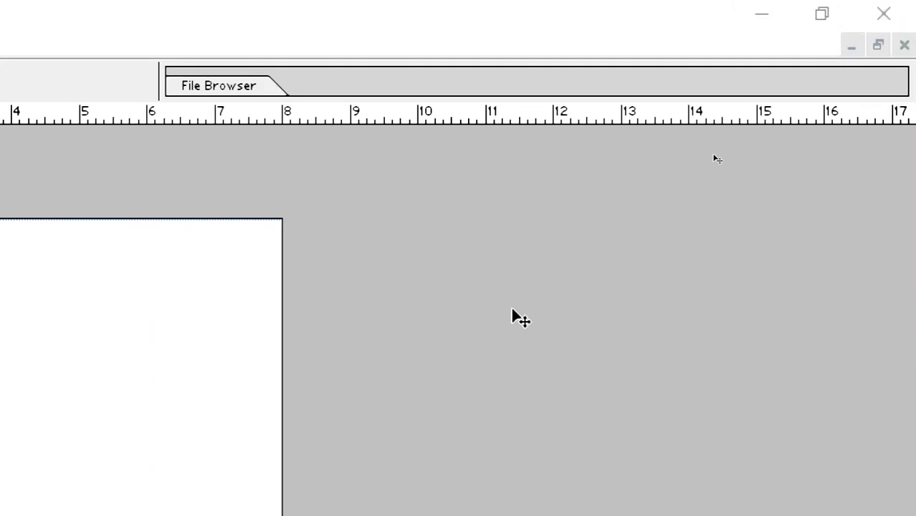
{"action": "key", "text": "super"}
{"action": "key", "text": "super"}
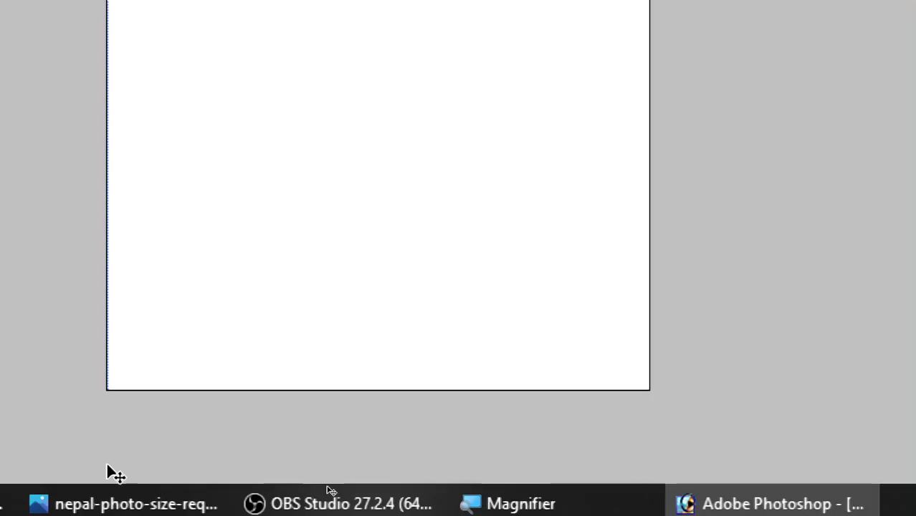
{"action": "key", "text": "super+minus"}
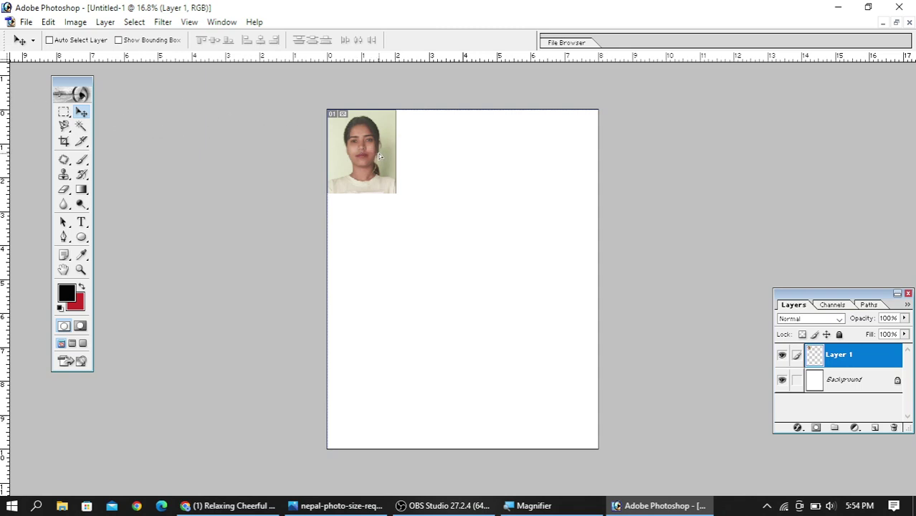
Offset the bordered photo slightly from the page corner and duplicate it into three rows of three copies.
{"action": "left_click_drag", "start_coordinate": [375, 149], "coordinate": [381, 158]}
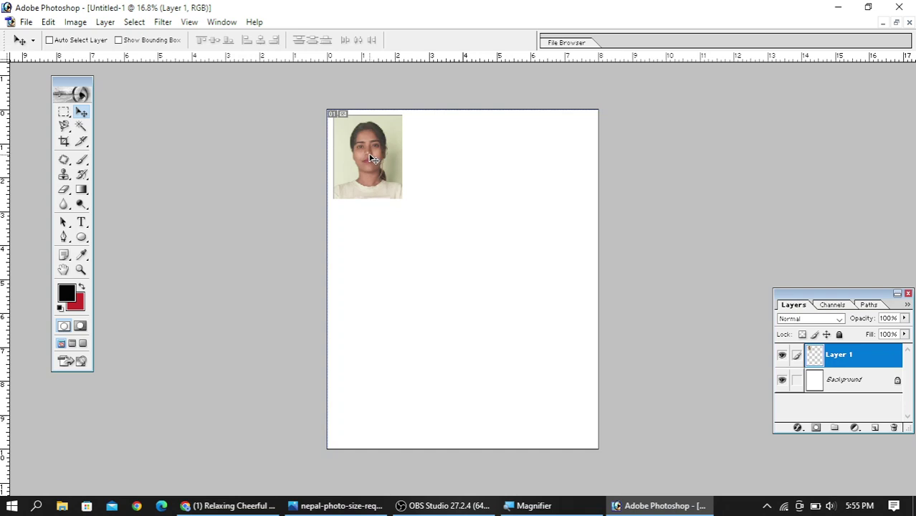
{"action": "left_click_drag", "start_coordinate": [371, 158], "coordinate": [371, 245]}
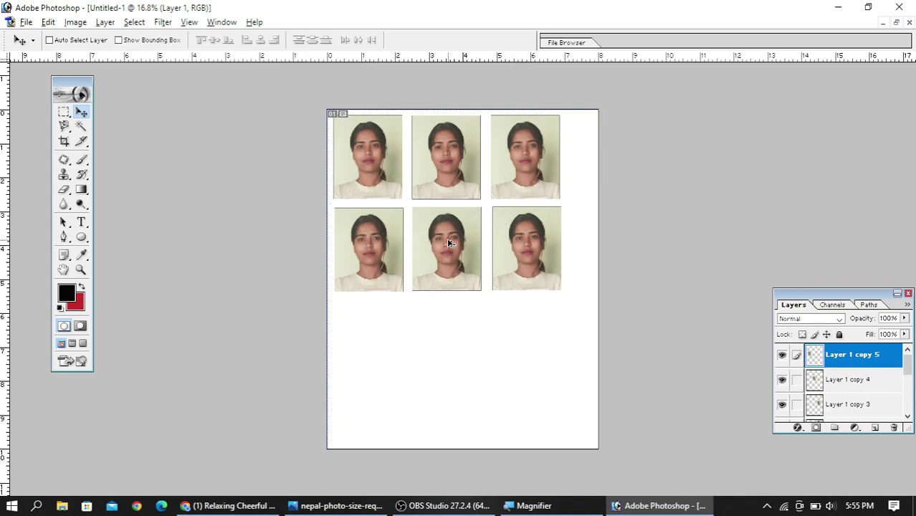
{"action": "left_click_drag", "start_coordinate": [448, 244], "coordinate": [448, 334]}
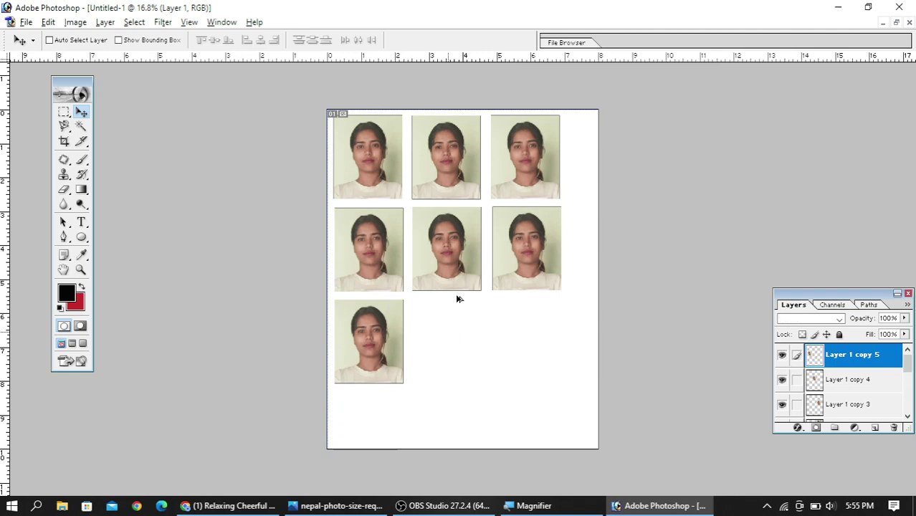
{"action": "left_click_drag", "start_coordinate": [452, 247], "coordinate": [529, 243], "text": "alt"}
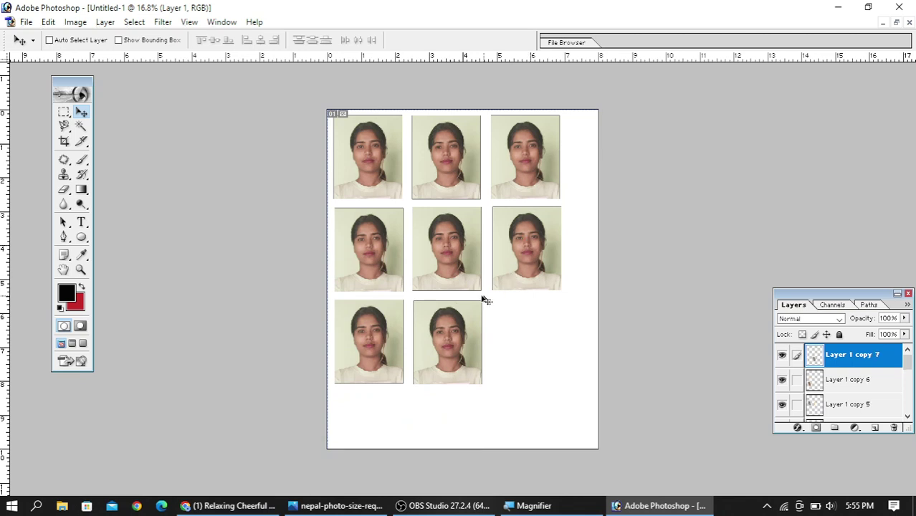
{"action": "left_click_drag", "start_coordinate": [446, 319], "coordinate": [529, 319], "text": "alt"}
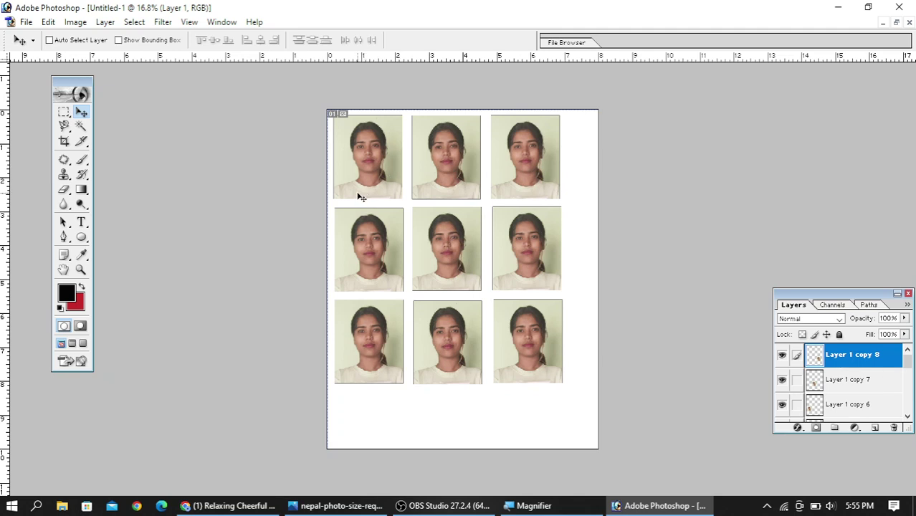
Undo the photo copies, the moves and the stroke, back to a single unbordered photo.
{"action": "key", "text": "ctrl+z"}
{"action": "key", "text": "ctrl+z"}
{"action": "key", "text": "ctrl+z"}
{"action": "key", "text": "ctrl+z"}
{"action": "key", "text": "ctrl+z"}
{"action": "key", "text": "ctrl+z"}
{"action": "key", "text": "ctrl+e"}
{"action": "key", "text": "ctrl+e"}
{"action": "key", "text": "ctrl+alt+z"}
{"action": "key", "text": "ctrl+alt+z"}
{"action": "key", "text": "ctrl+alt+z"}
{"action": "key", "text": "ctrl+alt+z"}
{"action": "key", "text": "ctrl+alt+z"}
{"action": "key", "text": "ctrl+alt+z"}
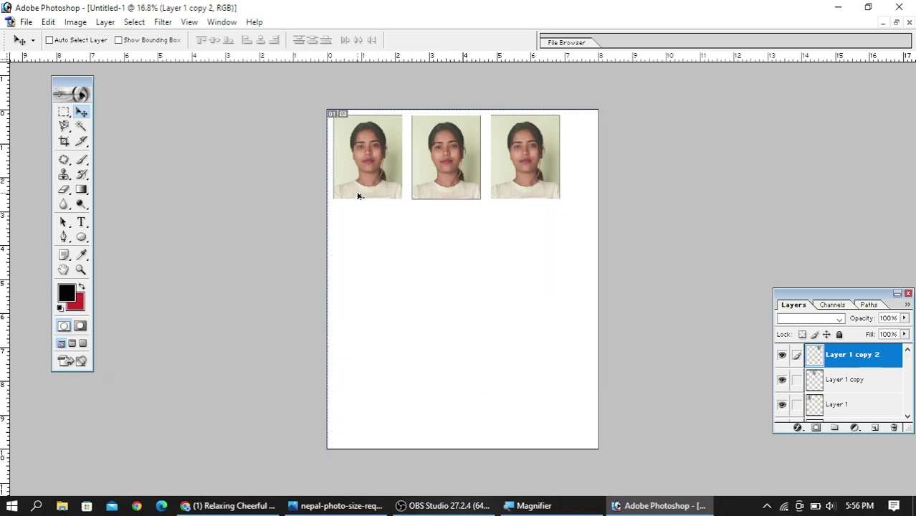
{"action": "key", "text": "ctrl+alt+z"}
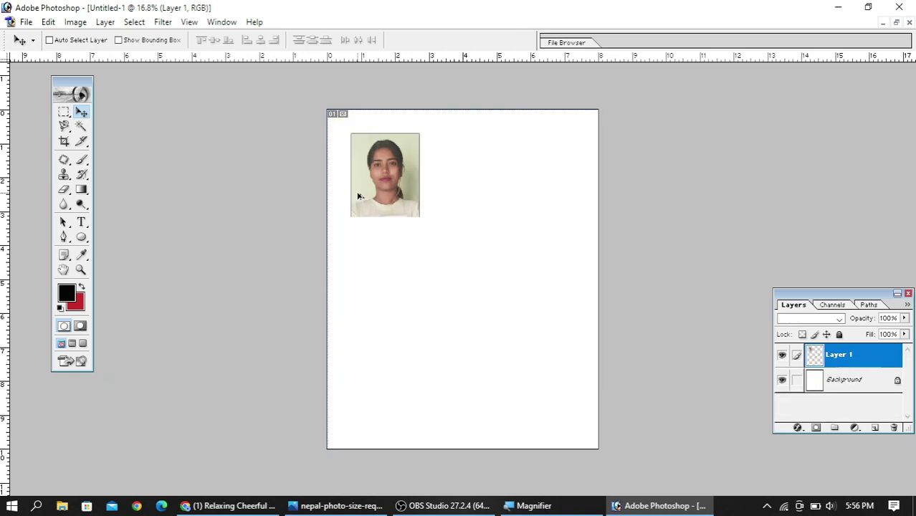
{"action": "key", "text": "ctrl+alt+z"}
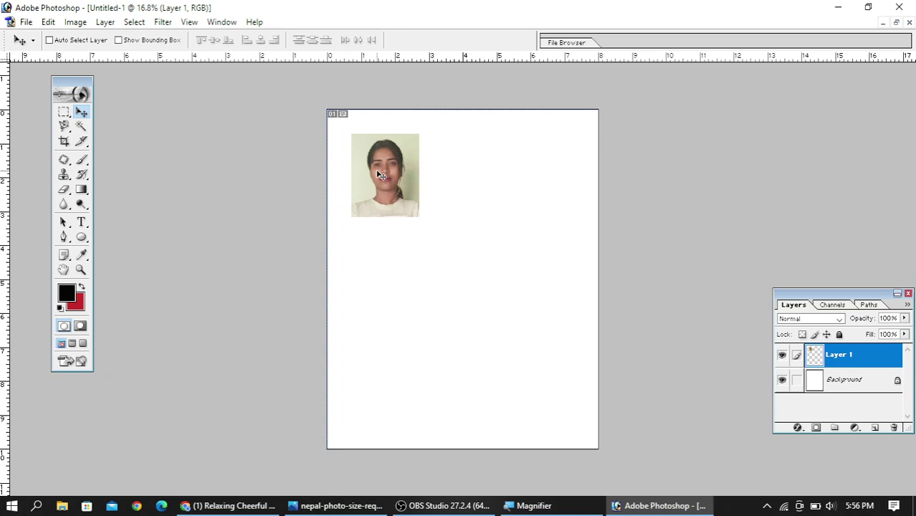
Move the photo toward the middle of the page and add a 2 px black stroke outside its edge.
{"action": "left_click_drag", "start_coordinate": [382, 173], "coordinate": [430, 255]}
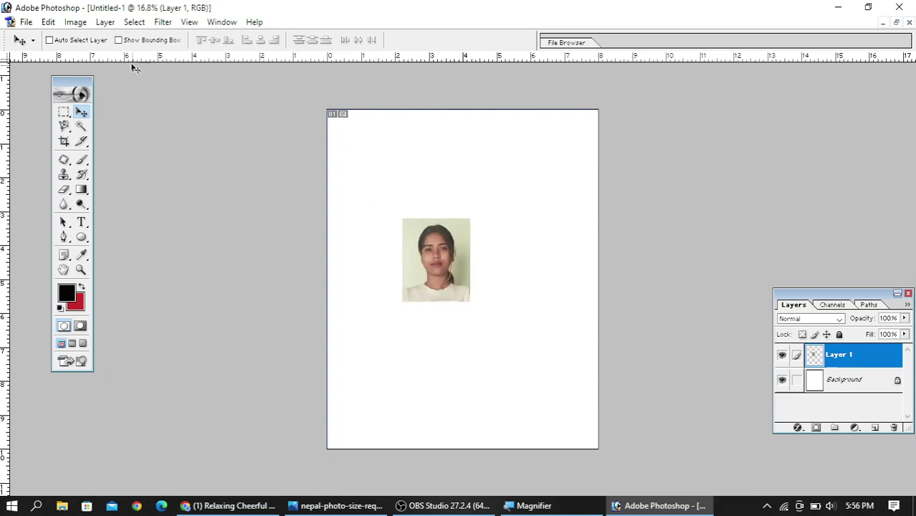
{"action": "left_click", "coordinate": [48, 22]}
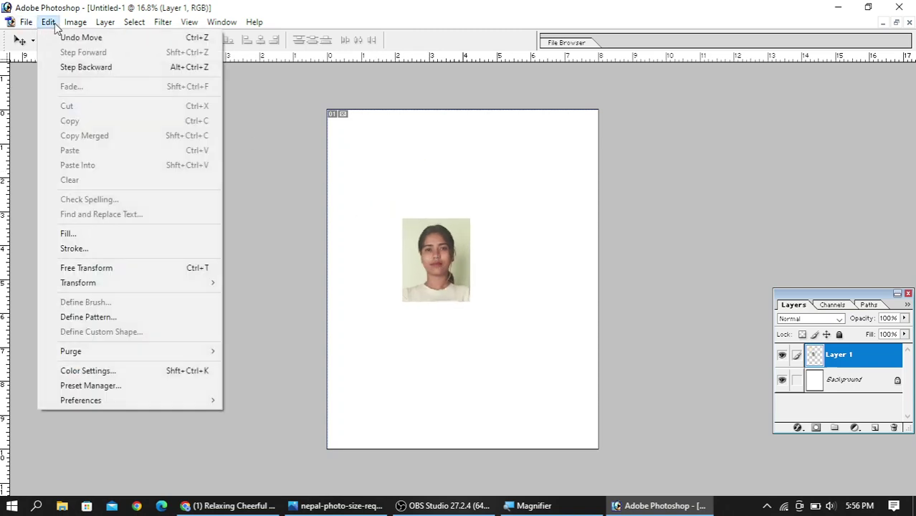
{"action": "left_click", "coordinate": [75, 249]}
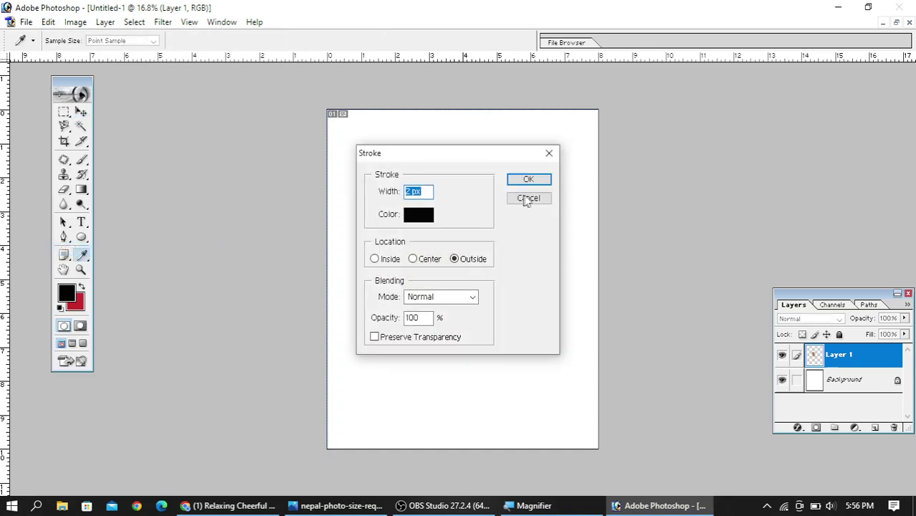
{"action": "left_click", "coordinate": [529, 179]}
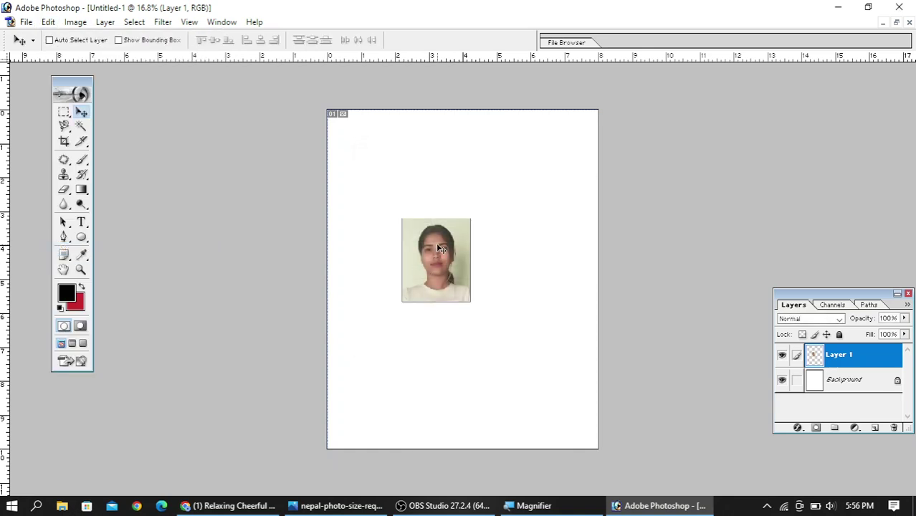
Enlarge the bordered photo with Free Transform to about 341% width and 366% height, leaving a white margin around it.
{"action": "key", "text": "ctrl+t"}
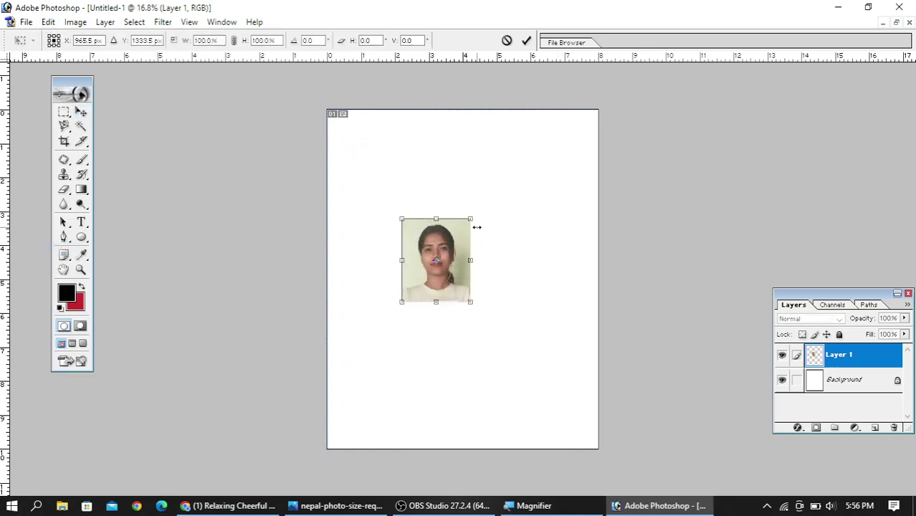
{"action": "left_click_drag", "start_coordinate": [477, 219], "coordinate": [555, 146]}
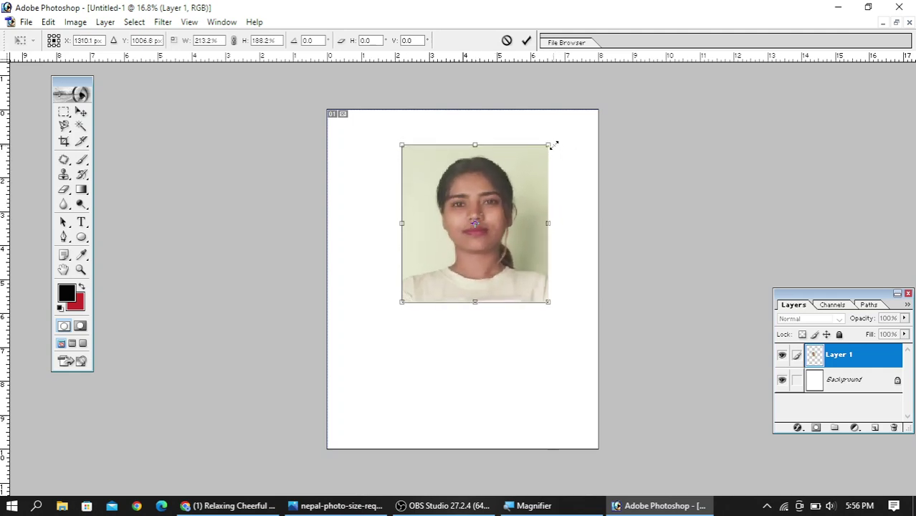
{"action": "left_click_drag", "start_coordinate": [409, 301], "coordinate": [349, 397]}
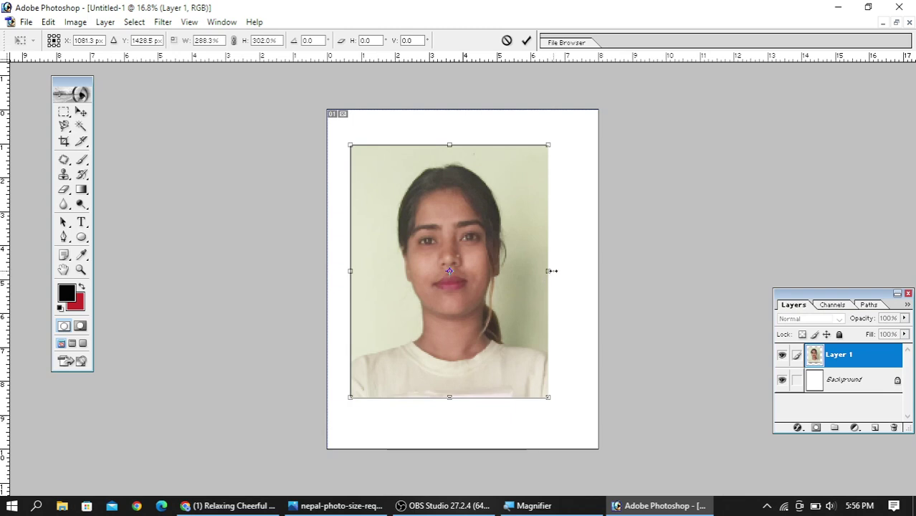
{"action": "left_click_drag", "start_coordinate": [552, 271], "coordinate": [579, 271]}
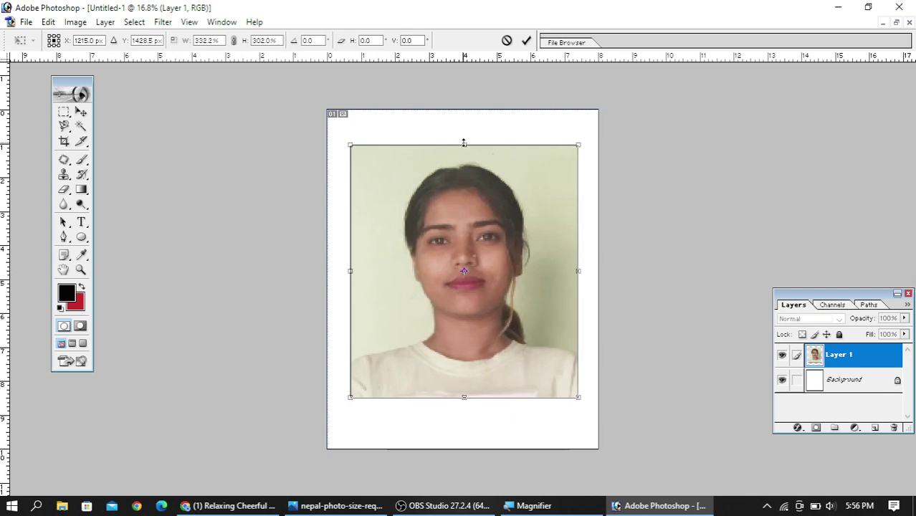
{"action": "left_click_drag", "start_coordinate": [464, 142], "coordinate": [464, 121]}
{"action": "left_click_drag", "start_coordinate": [464, 397], "coordinate": [462, 427]}
{"action": "left_click_drag", "start_coordinate": [349, 278], "coordinate": [342, 287]}
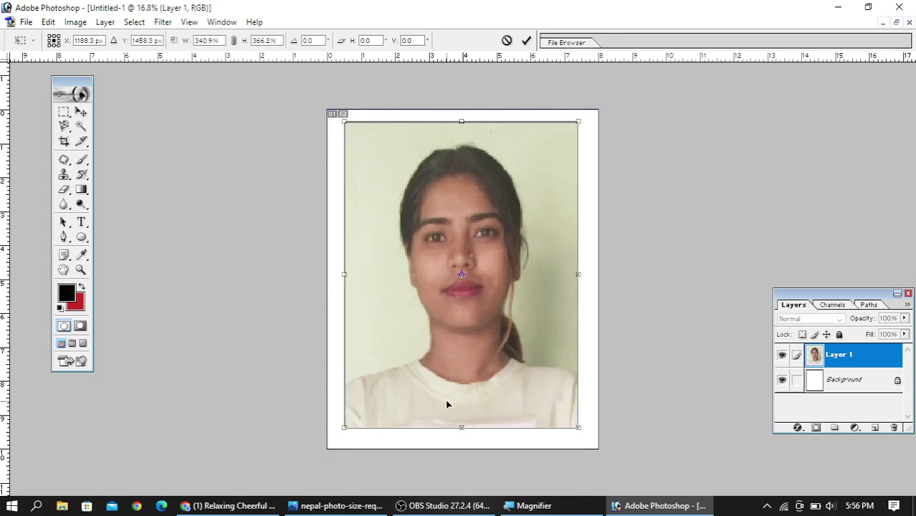
Nudge the enlarged photo down and slightly right to center it on the page, and apply the transformation.
{"action": "key", "text": "Down"}
{"action": "key", "text": "Down"}
{"action": "key", "text": "Down"}
{"action": "key", "text": "Down"}
{"action": "key", "text": "Down"}
{"action": "key", "text": "Down"}
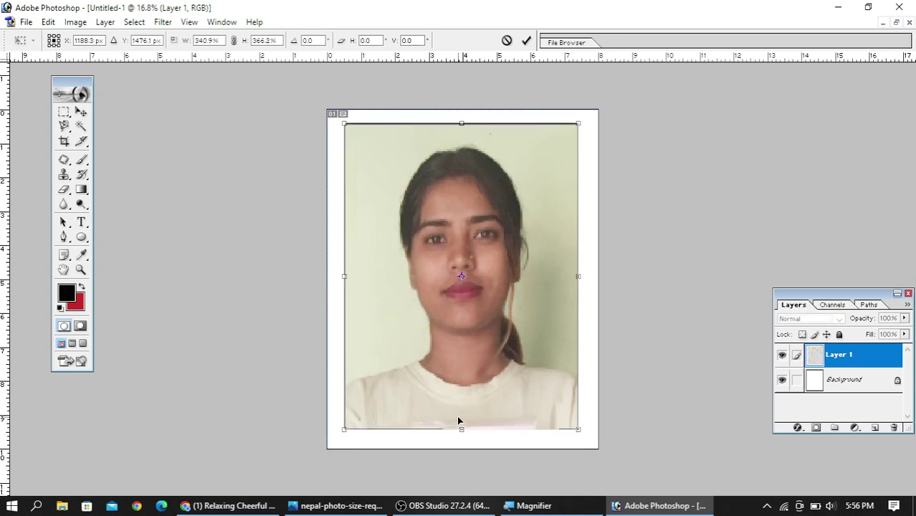
{"action": "key", "text": "Down"}
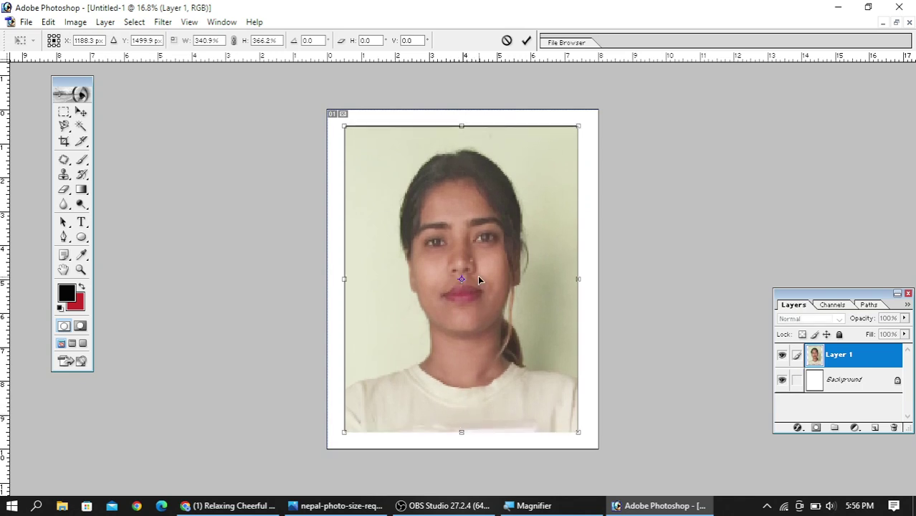
{"action": "key", "text": "Left"}
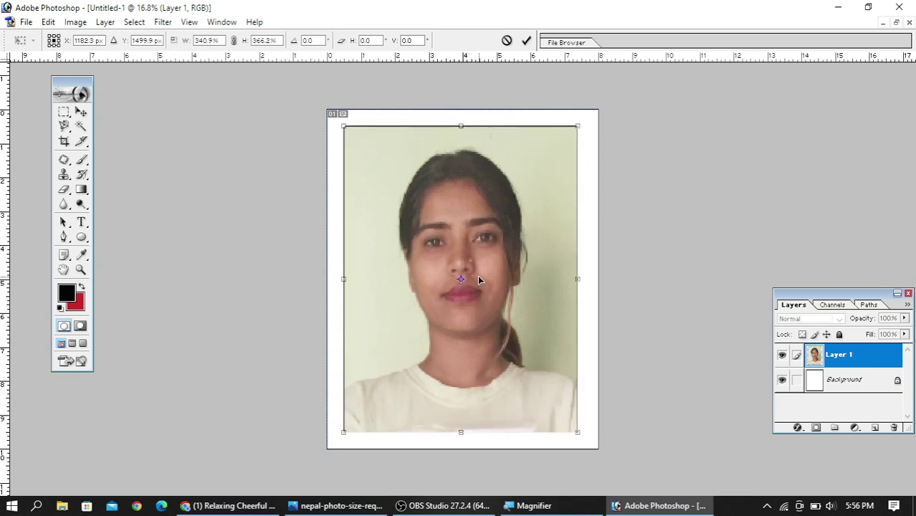
{"action": "key", "text": "Right"}
{"action": "key", "text": "Right"}
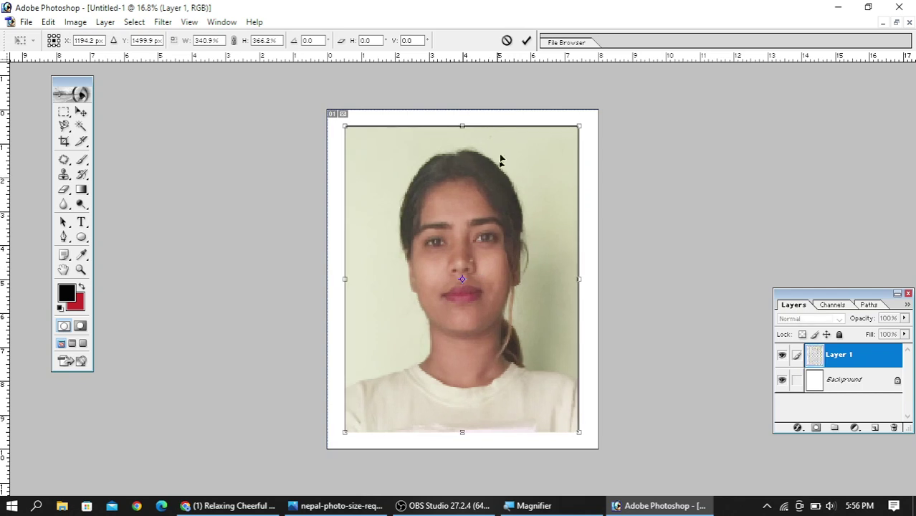
{"action": "left_click", "coordinate": [81, 113]}
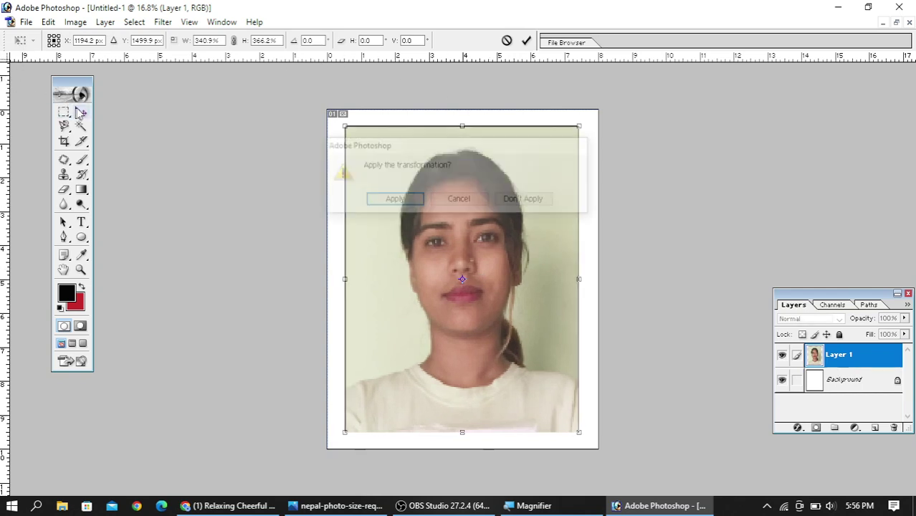
{"action": "left_click", "coordinate": [387, 201]}
Open Picture Package for the frontmost document.
{"action": "left_click", "coordinate": [26, 23]}
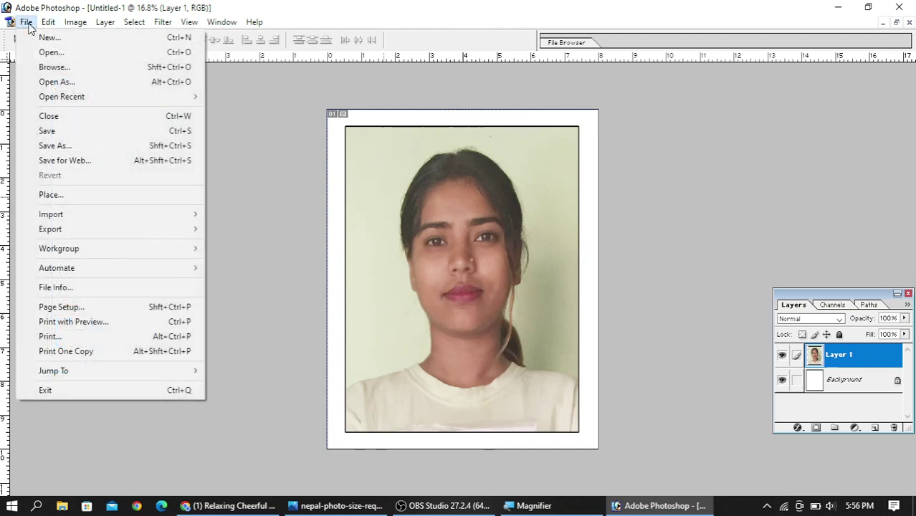
{"action": "mouse_move", "coordinate": [152, 270]}
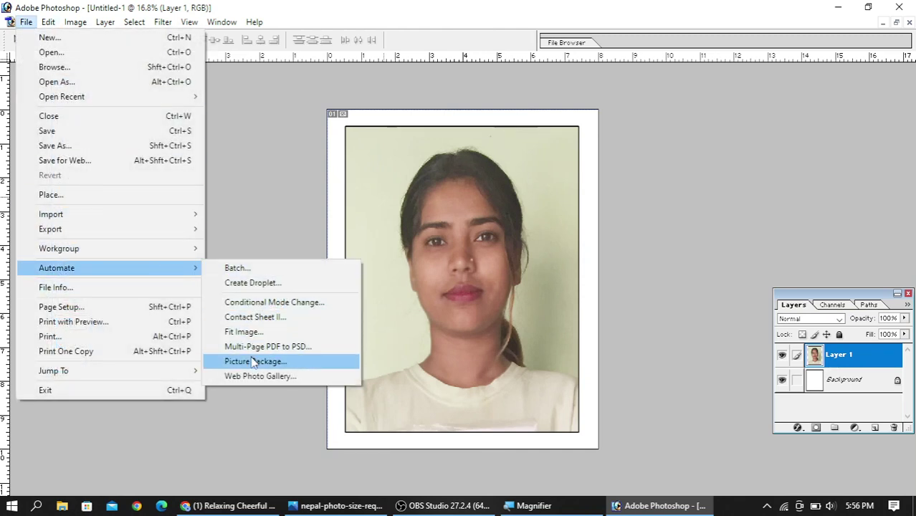
{"action": "left_click", "coordinate": [310, 364]}
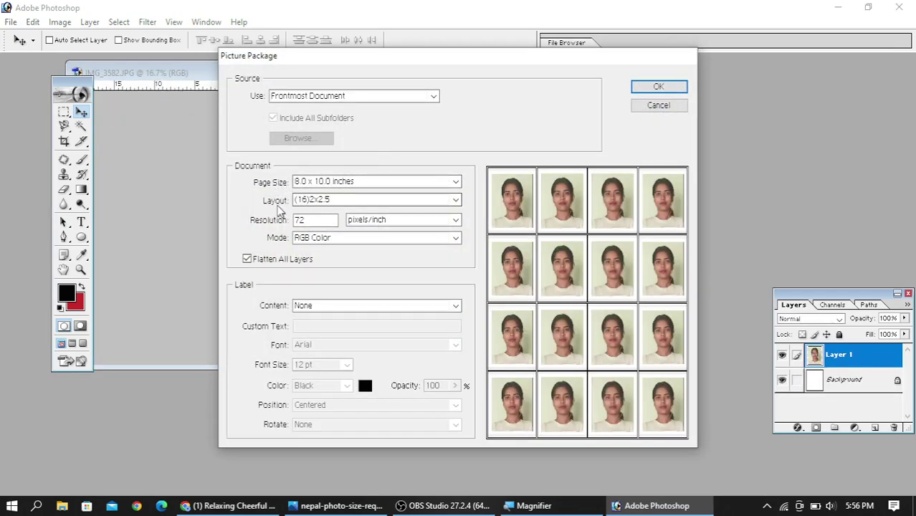
{"action": "left_click", "coordinate": [345, 207]}
{"action": "left_click", "coordinate": [341, 206]}
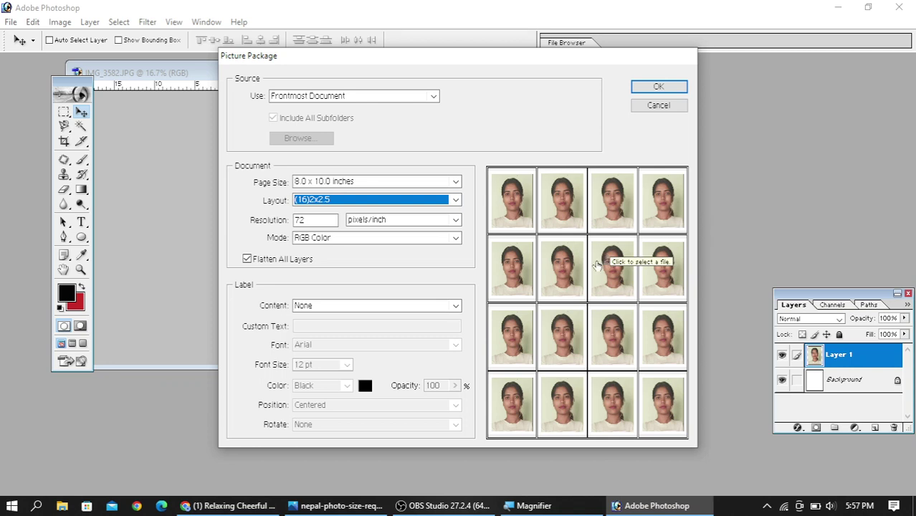
Try the (20)2x2 and (8)2.5x3.5 layouts in the picture package preview.
{"action": "left_click", "coordinate": [455, 202]}
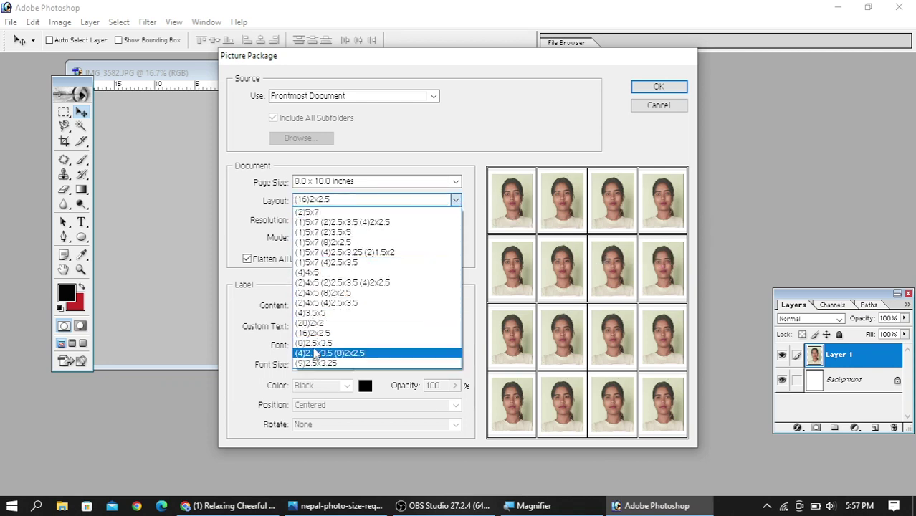
{"action": "left_click", "coordinate": [328, 324]}
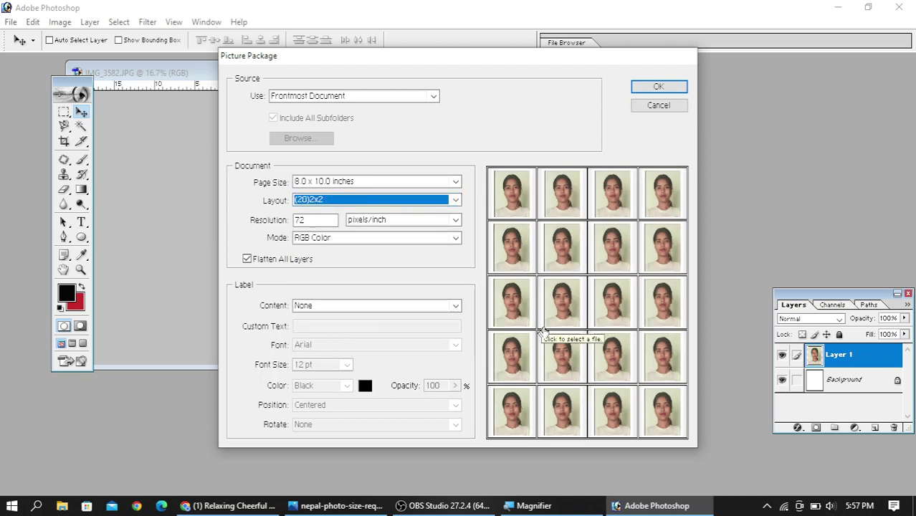
{"action": "left_click", "coordinate": [455, 201]}
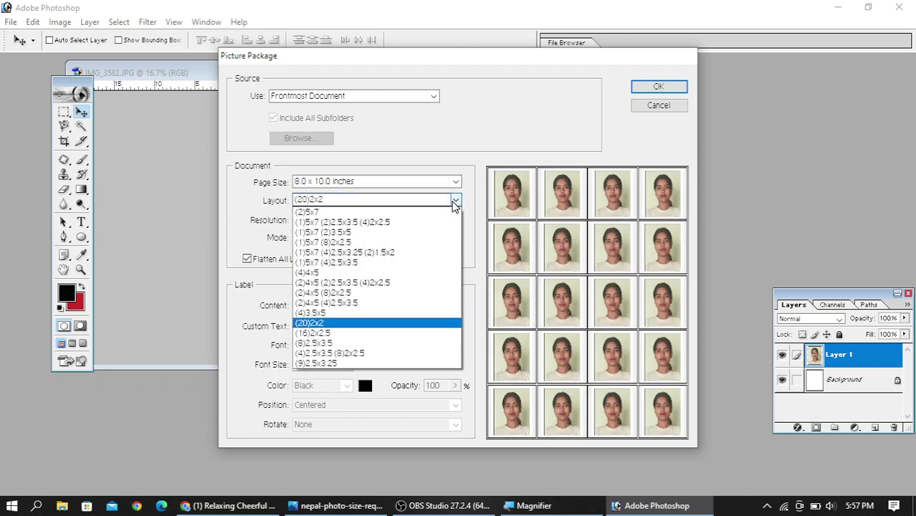
{"action": "left_click", "coordinate": [322, 345]}
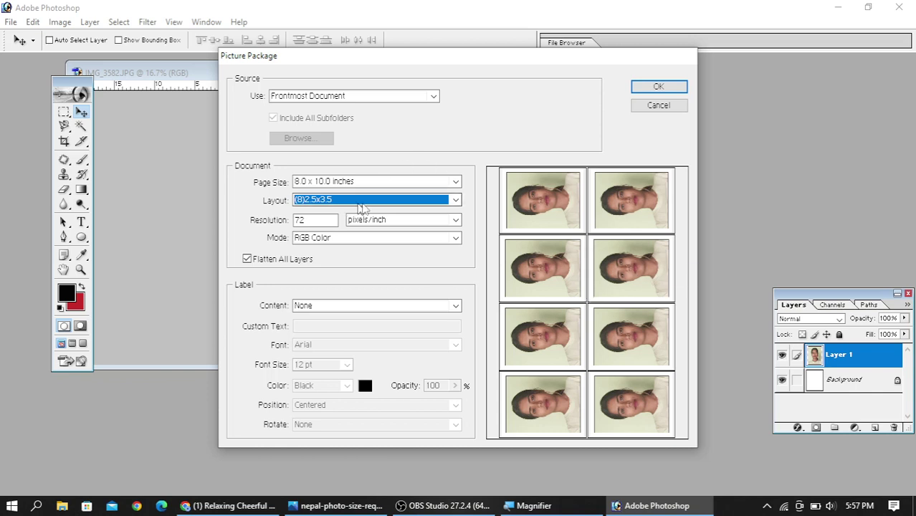
Try the (4)2.5x3.5 (8)2x2.5 and (4)3.5x5 layouts in the picture package preview.
{"action": "left_click", "coordinate": [453, 203]}
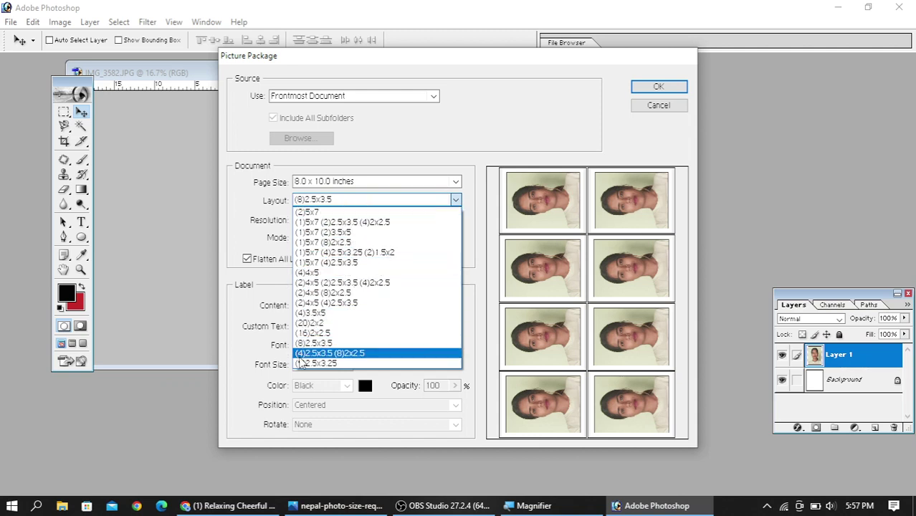
{"action": "left_click", "coordinate": [306, 354]}
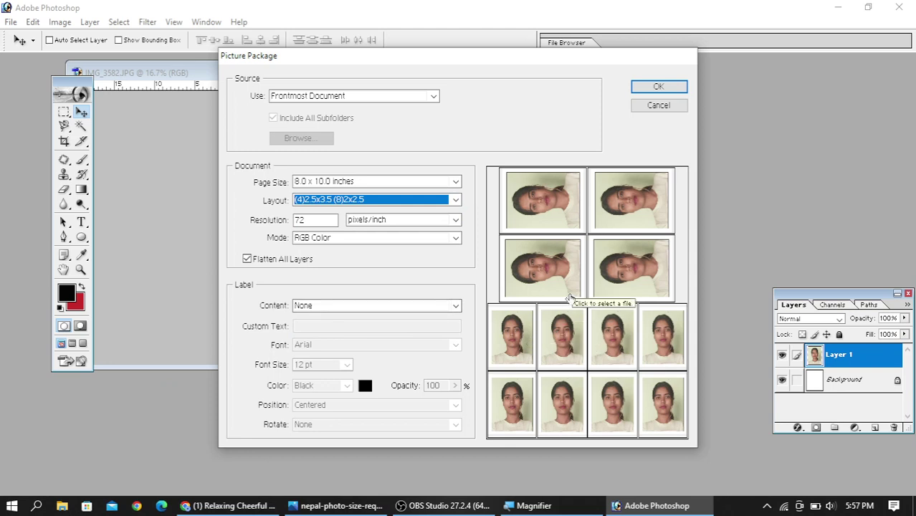
{"action": "left_click", "coordinate": [456, 201]}
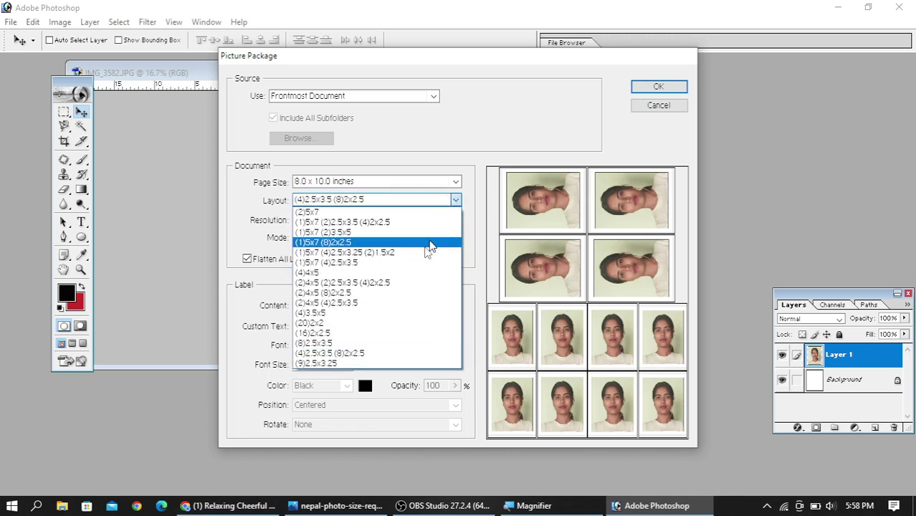
{"action": "left_click", "coordinate": [342, 315]}
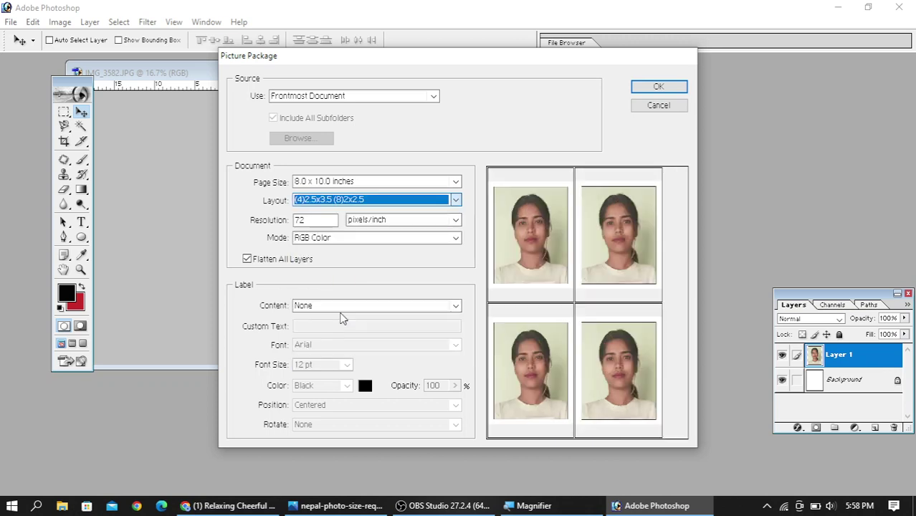
Set the picture package layout to (8)2.5x3.5, generate the sheet, and place its window between the other open documents.
{"action": "left_click", "coordinate": [456, 200]}
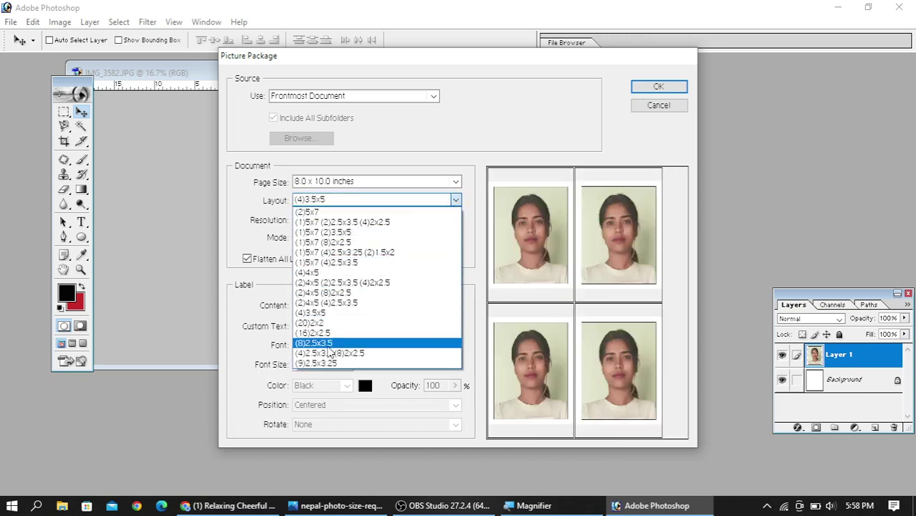
{"action": "left_click", "coordinate": [328, 345]}
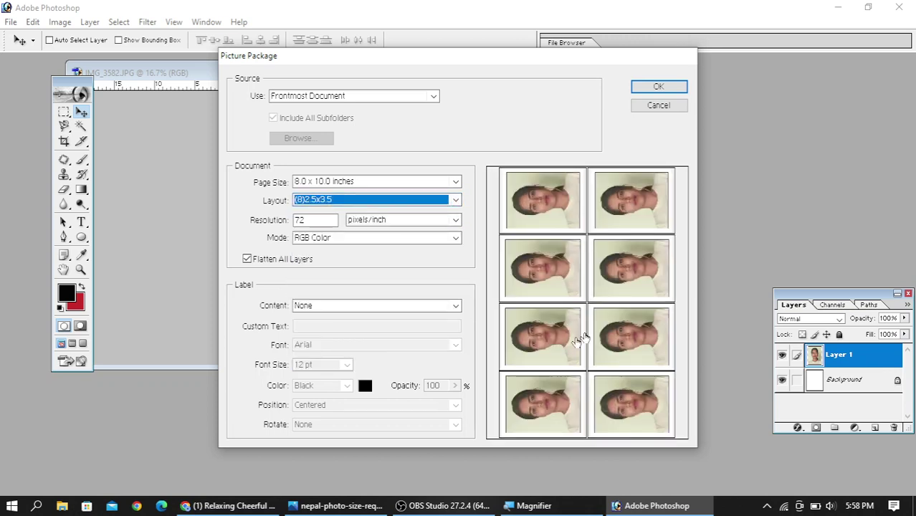
{"action": "left_click", "coordinate": [668, 89]}
{"action": "left_click", "coordinate": [667, 90]}
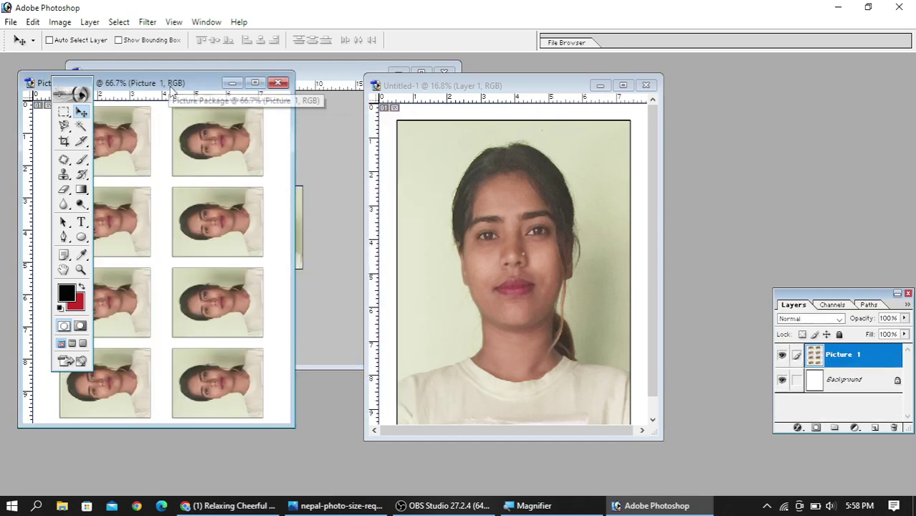
{"action": "left_click_drag", "start_coordinate": [170, 84], "coordinate": [463, 81]}
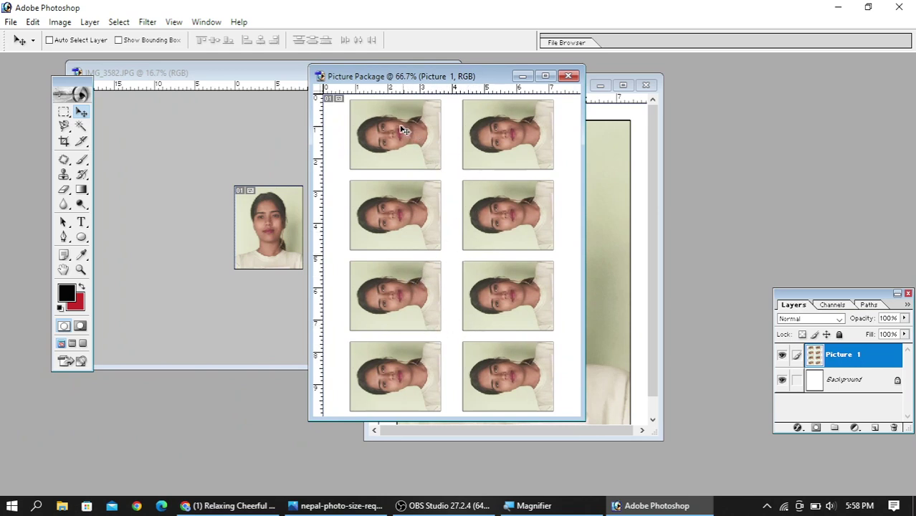
{"action": "left_click_drag", "start_coordinate": [494, 77], "coordinate": [381, 75]}
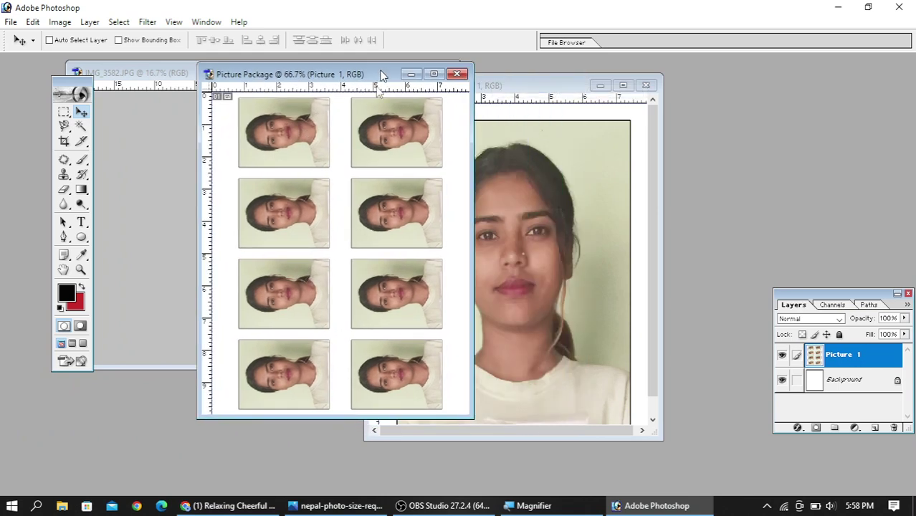
Save a JPEG copy of the sheet as Picture Package copy.jpg in Pictures, with medium quality 5 and progressive format with 3 scans.
{"action": "left_click", "coordinate": [12, 22]}
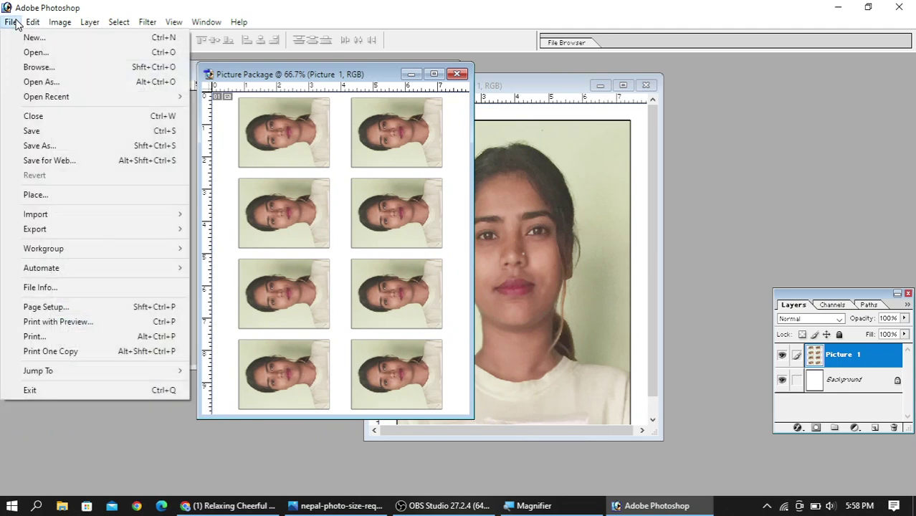
{"action": "left_click", "coordinate": [63, 147]}
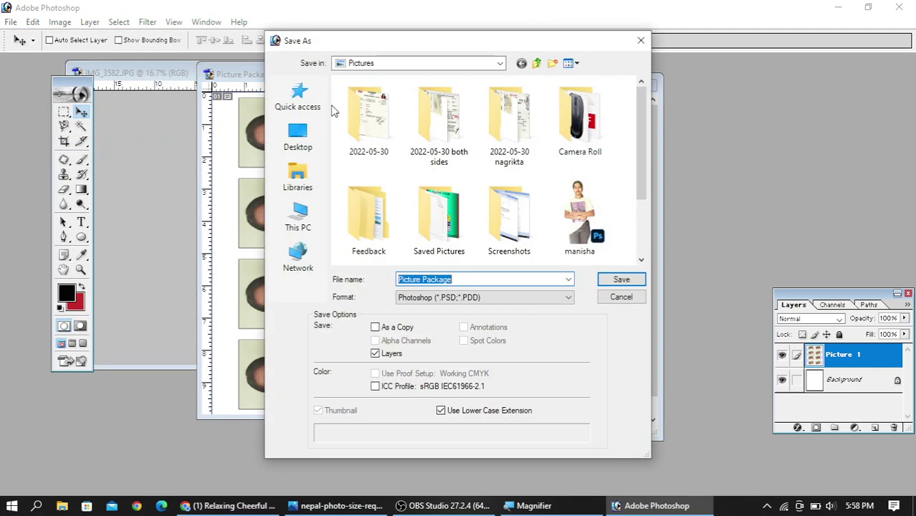
{"action": "left_click", "coordinate": [470, 299]}
{"action": "left_click", "coordinate": [433, 363]}
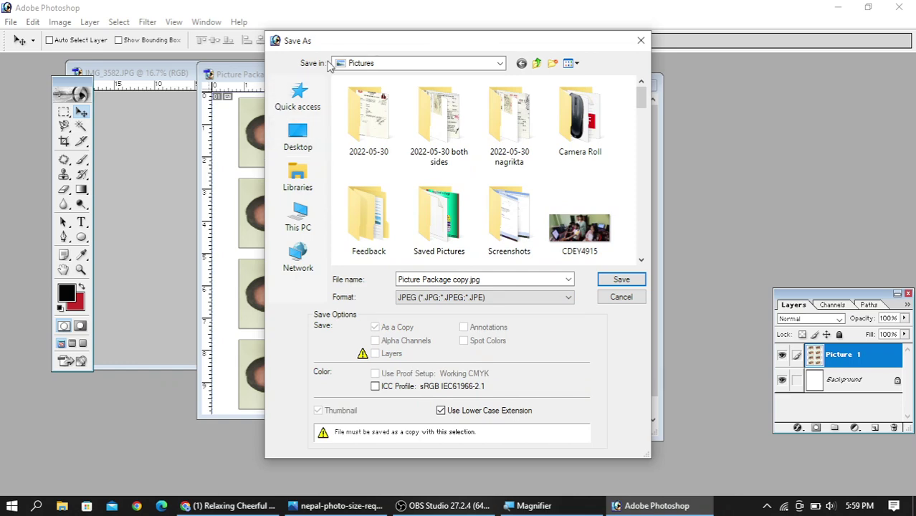
{"action": "left_click_drag", "start_coordinate": [337, 41], "coordinate": [492, 55]}
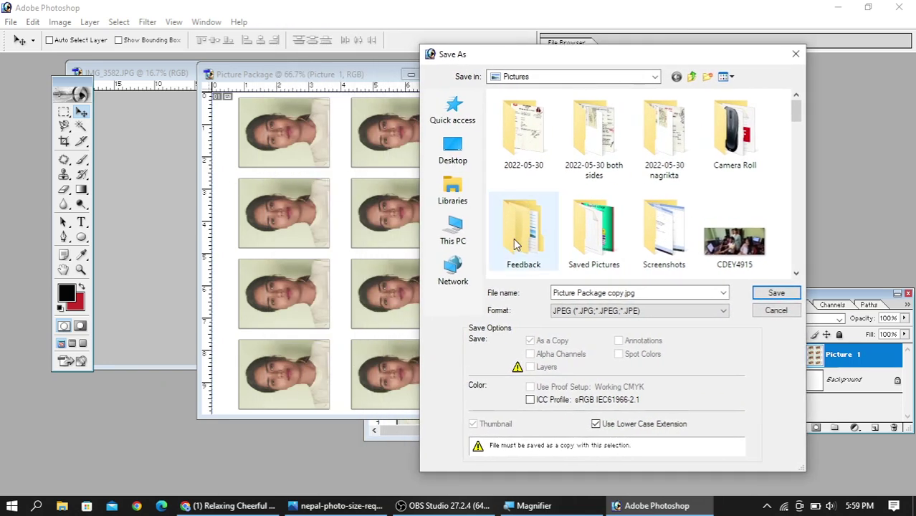
{"action": "left_click", "coordinate": [775, 294]}
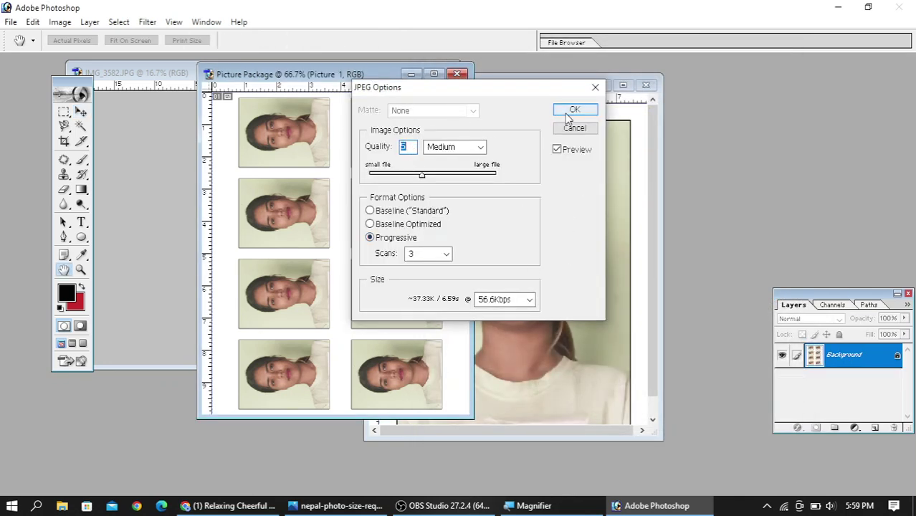
{"action": "left_click", "coordinate": [576, 109]}
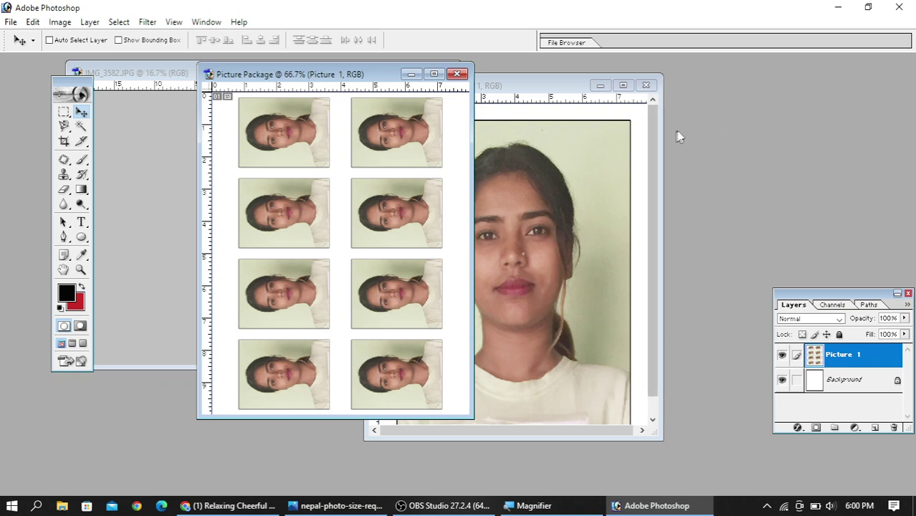
{"action": "left_click_drag", "start_coordinate": [420, 75], "coordinate": [311, 87]}
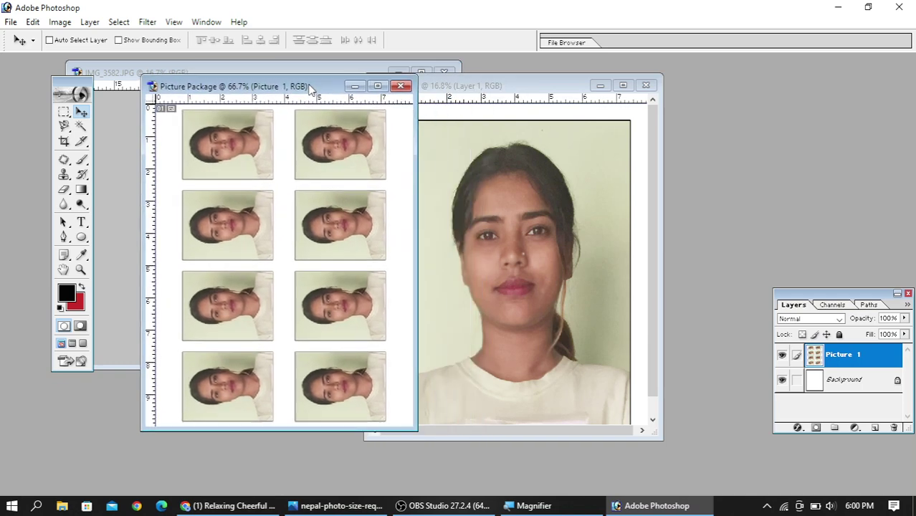